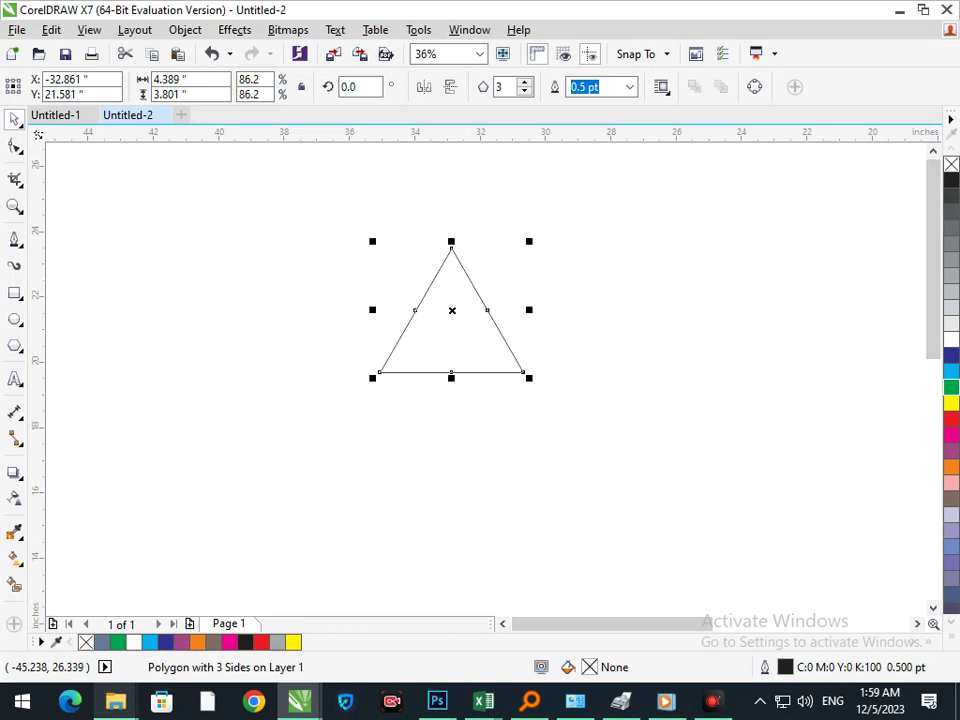
Step: Rotate the triangle 180° and mirror a copy of it downward so the two triangles meet tip to tip
{"action": "left_click", "coordinate": [424, 87]}
{"action": "key", "text": "Return"}
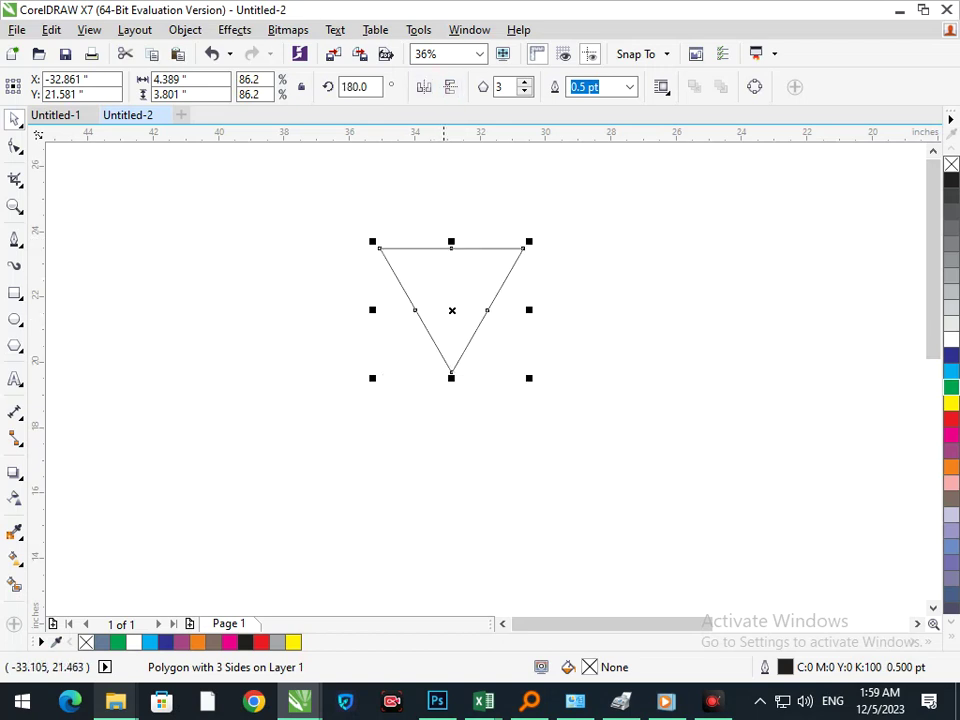
{"action": "left_click_drag", "start_coordinate": [451, 241], "coordinate": [453, 443]}
{"action": "right_click", "coordinate": [453, 440]}
{"action": "left_click", "coordinate": [450, 477]}
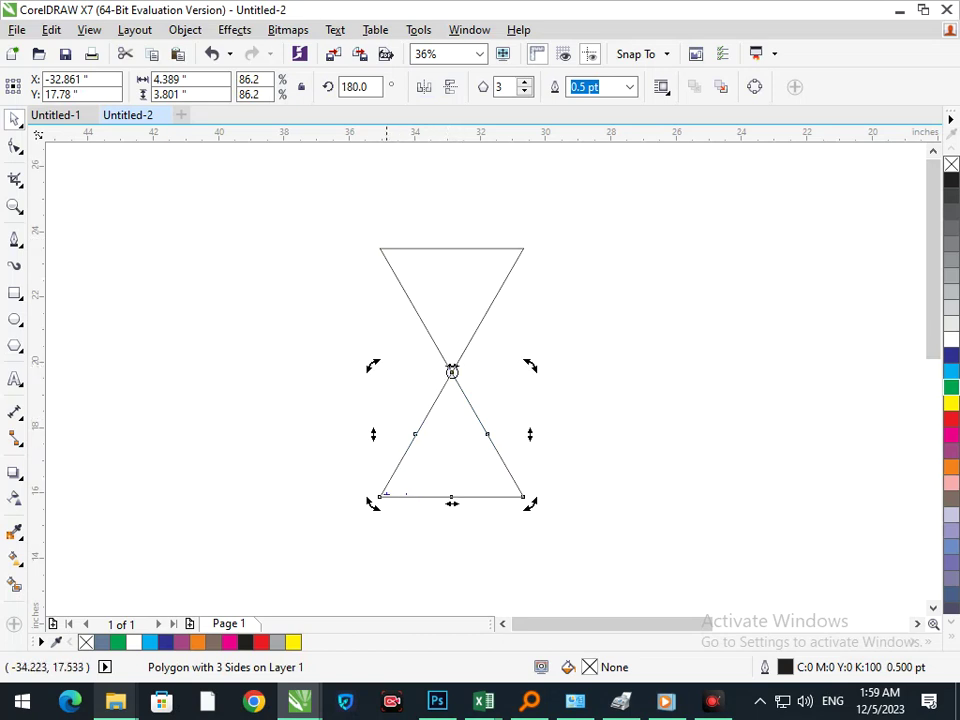
Step: Rotate a copy of the lower triangle about the shared tip so it sits on the left side, turned to about 90°
{"action": "left_click_drag", "start_coordinate": [386, 493], "coordinate": [256, 265]}
{"action": "left_click", "coordinate": [597, 395]}
{"action": "left_click", "coordinate": [347, 389]}
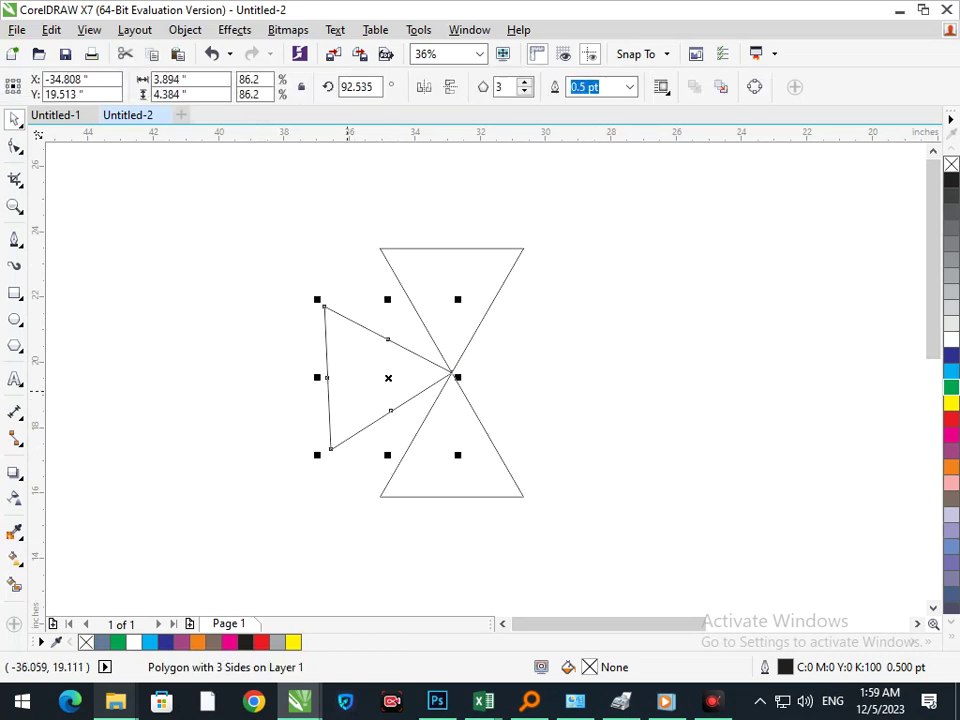
{"action": "left_click", "coordinate": [330, 413]}
{"action": "left_click_drag", "start_coordinate": [317, 455], "coordinate": [307, 455]}
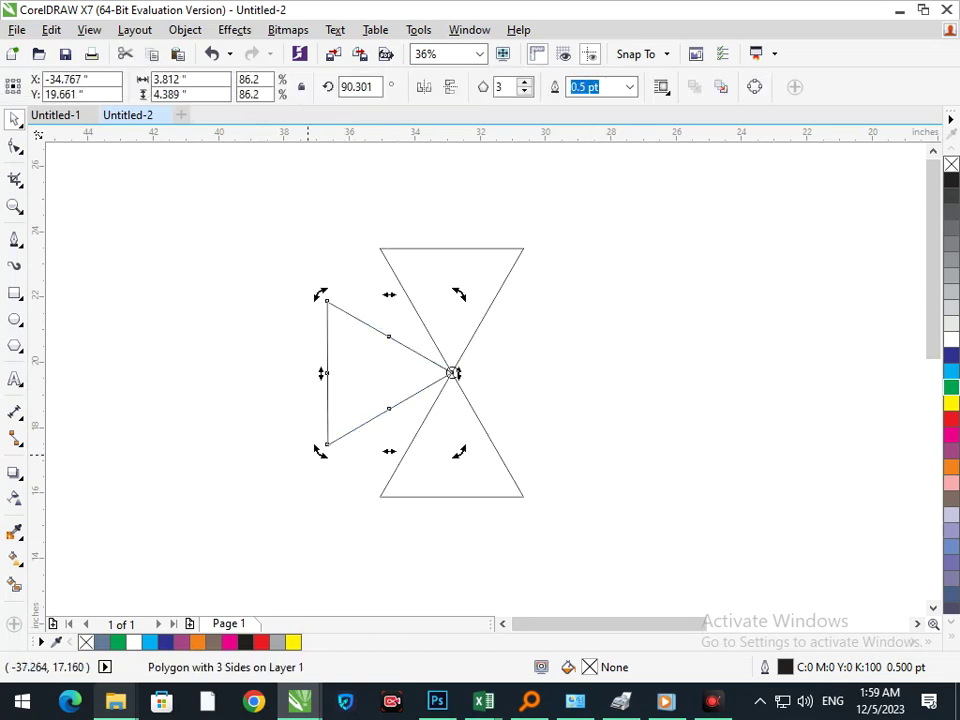
{"action": "left_click", "coordinate": [629, 432]}
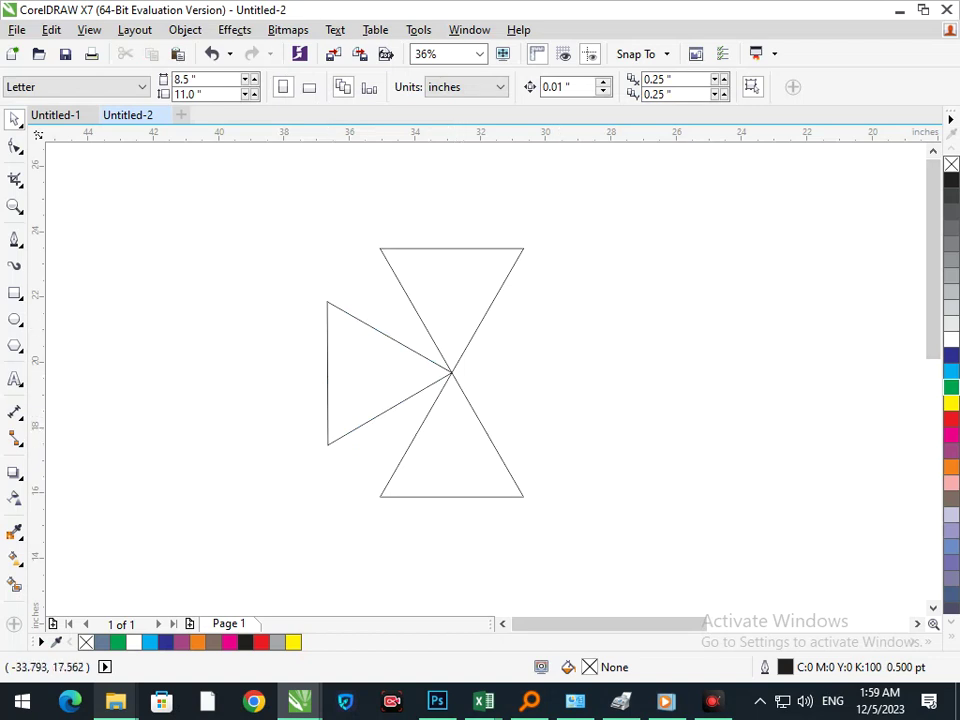
Step: Use Smart Fill on all three triangles and colour the left one green
{"action": "left_click", "coordinate": [15, 585]}
{"action": "left_click", "coordinate": [462, 440]}
{"action": "left_click", "coordinate": [451, 285]}
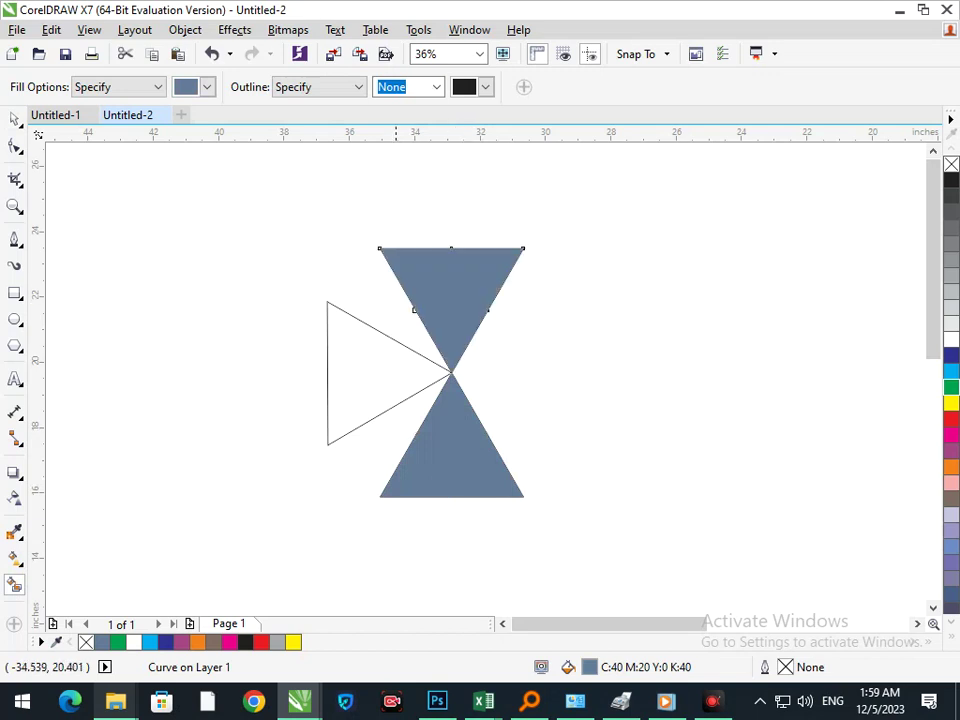
{"action": "left_click", "coordinate": [390, 365]}
{"action": "left_click", "coordinate": [951, 387]}
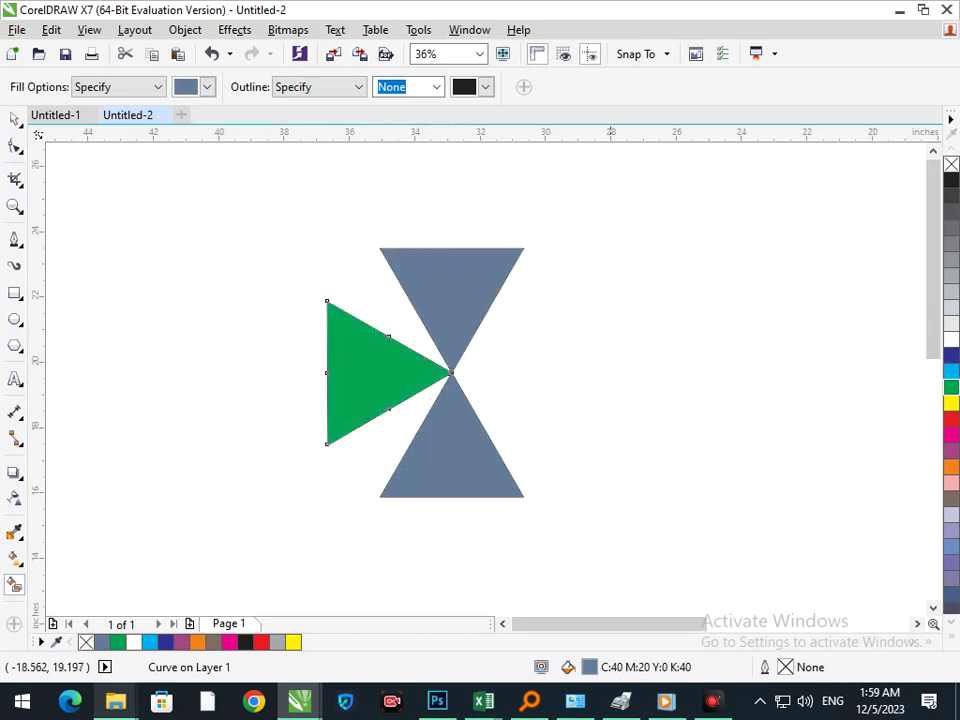
Step: Recolour the upper triangle dark blue and the lower triangle brown (C0 M20 Y20 K60)
{"action": "left_click", "coordinate": [456, 300]}
{"action": "left_click", "coordinate": [951, 356]}
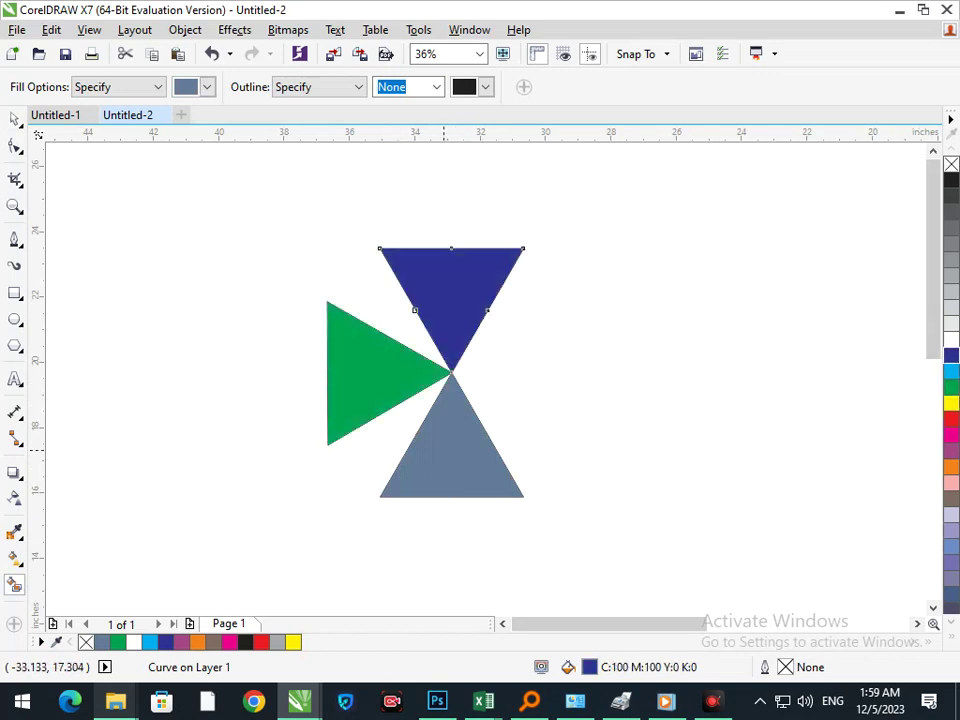
{"action": "left_click", "coordinate": [445, 450]}
{"action": "left_click", "coordinate": [951, 499]}
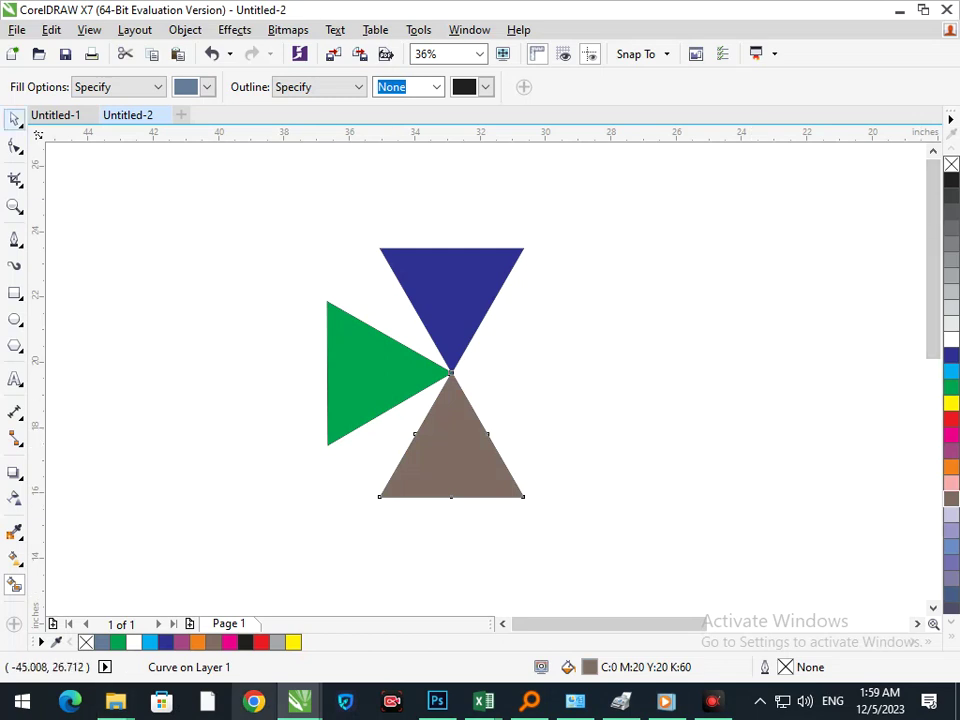
{"action": "left_click", "coordinate": [15, 120]}
{"action": "left_click", "coordinate": [611, 342]}
{"action": "right_click", "coordinate": [597, 469]}
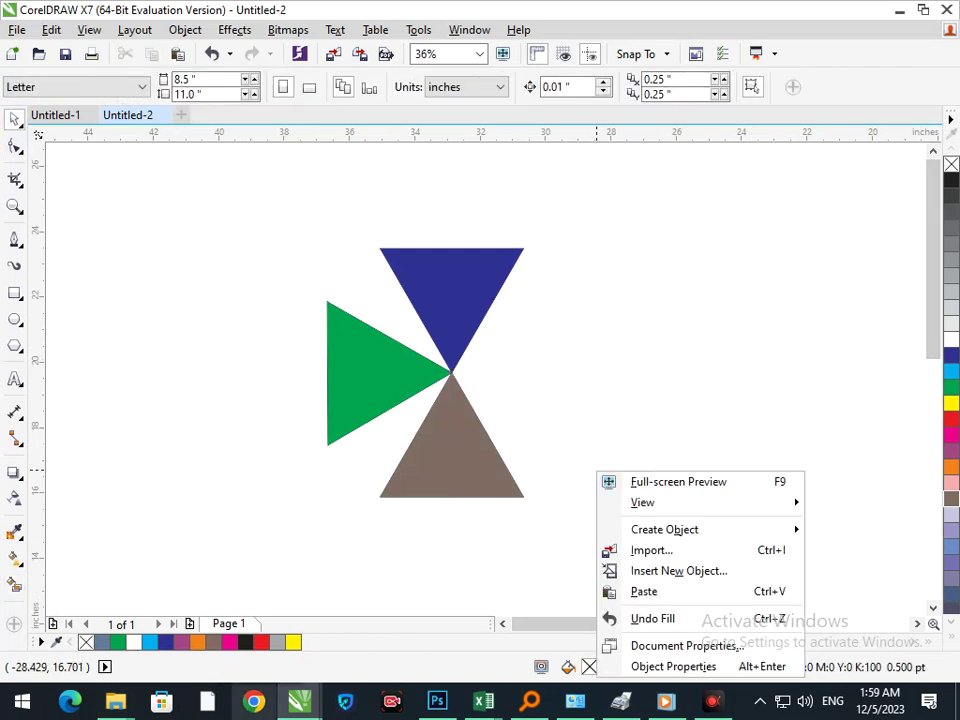
{"action": "left_click", "coordinate": [554, 381]}
Step: Add the two-line artistic text "GRAPHIC DESIGNING" to the right of the triangles
{"action": "scroll", "coordinate": [554, 381], "scroll_direction": "down", "scroll_amount": 2}
{"action": "key", "text": "F2"}
{"action": "left_click_drag", "start_coordinate": [103, 208], "coordinate": [323, 348]}
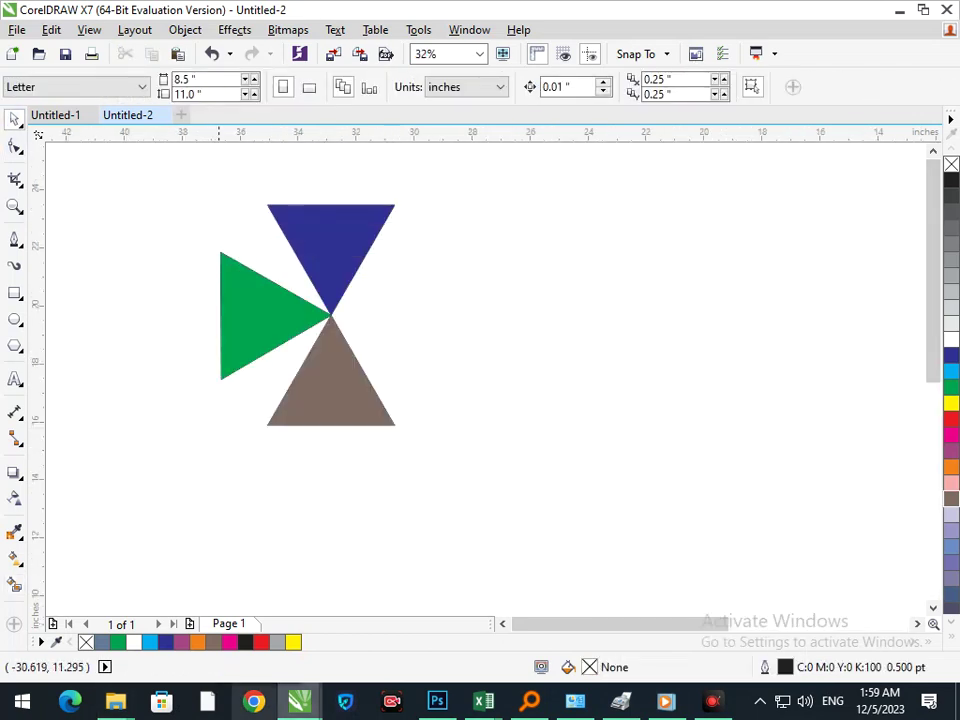
{"action": "left_click", "coordinate": [15, 380]}
{"action": "key", "text": "F8"}
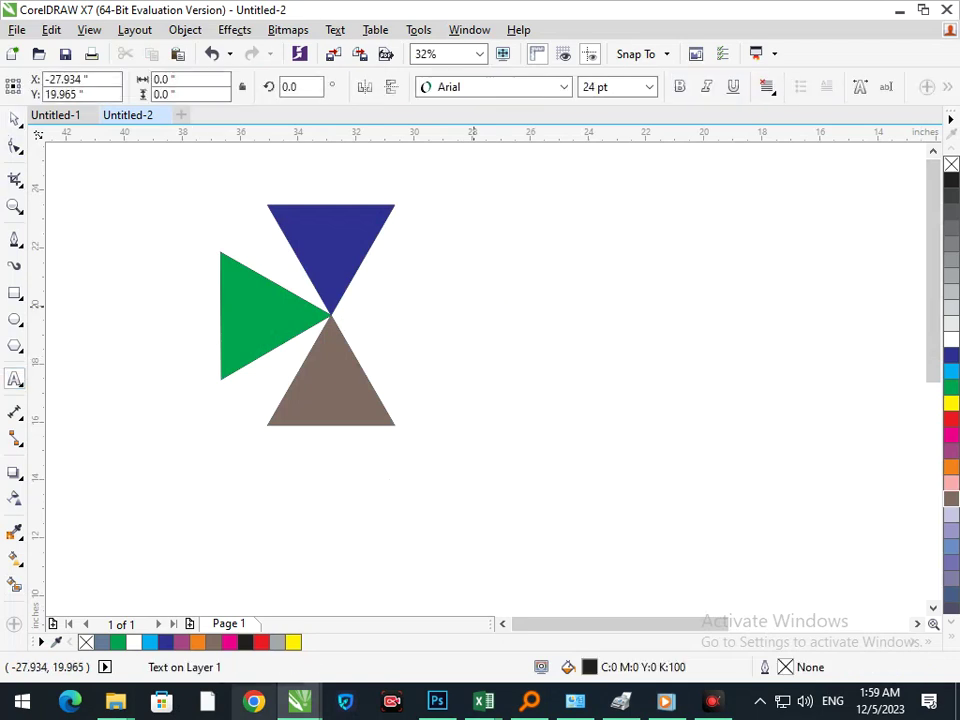
{"action": "left_click", "coordinate": [474, 302]}
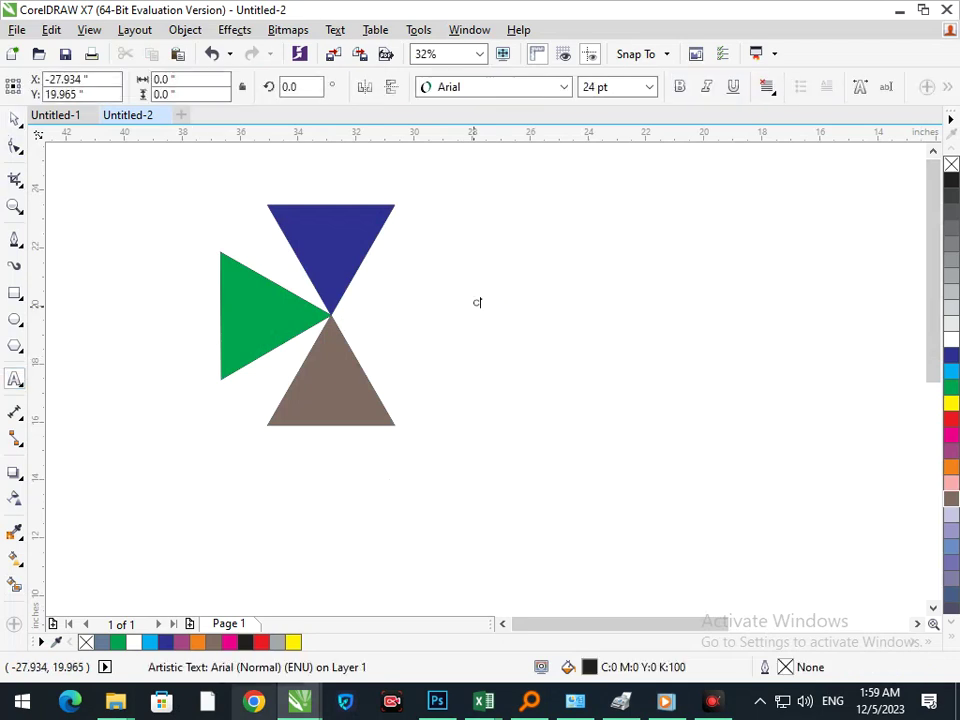
{"action": "key", "text": "Escape"}
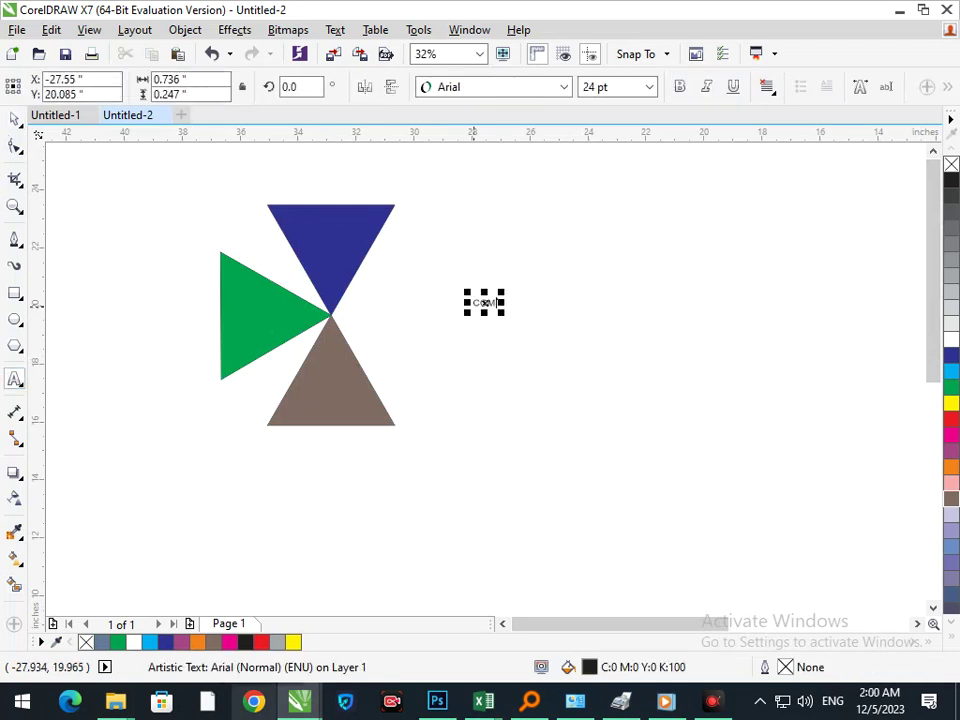
{"action": "left_click", "coordinate": [484, 302]}
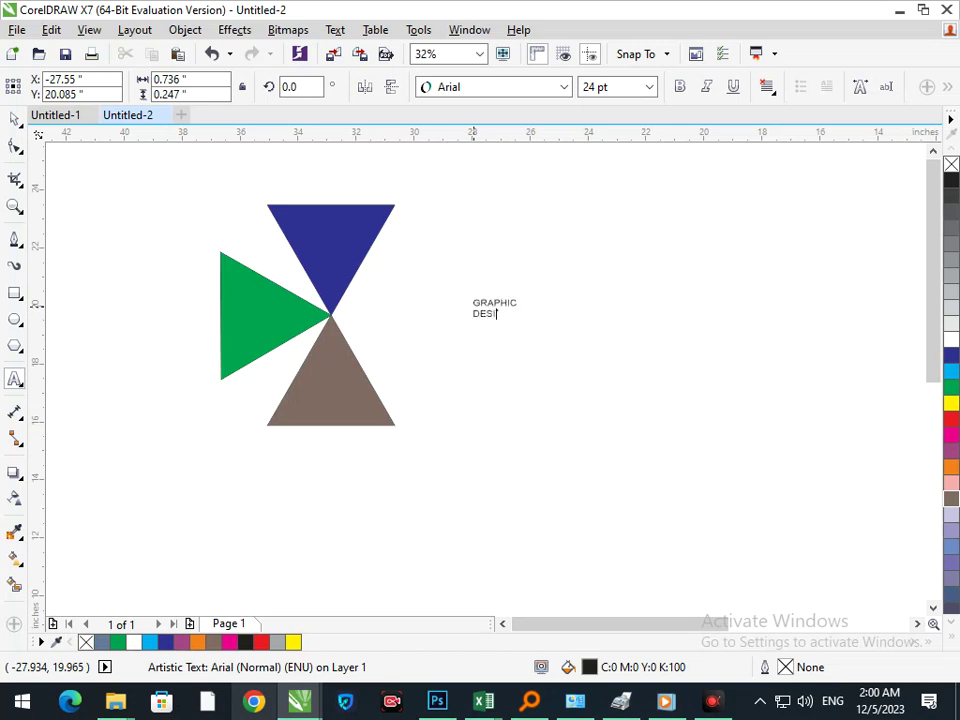
{"action": "key", "text": "Escape"}
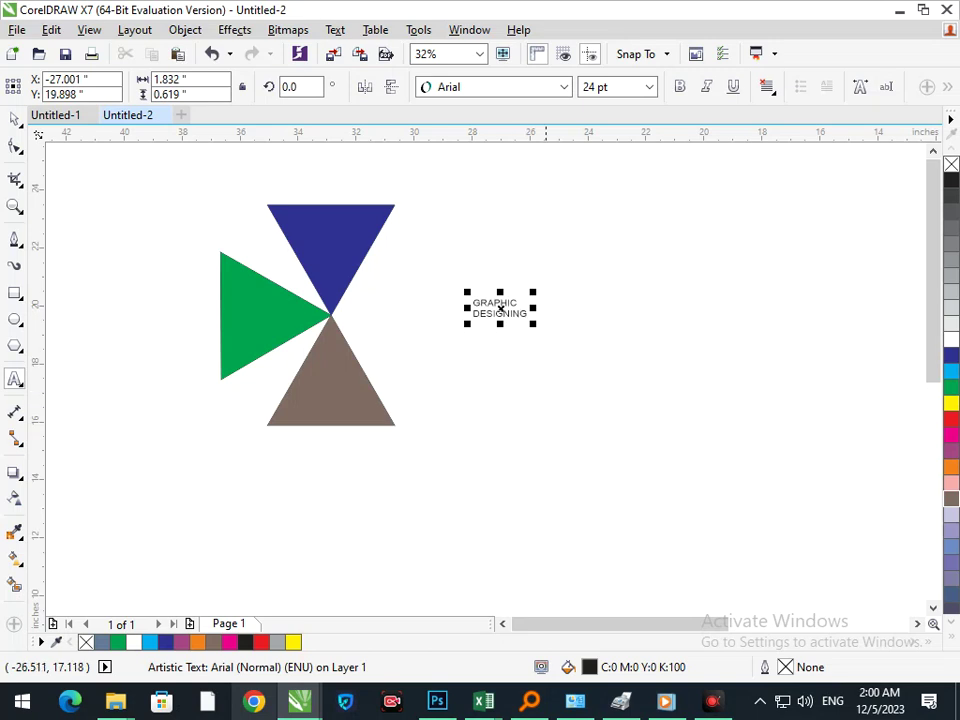
Step: Enlarge the GRAPHIC DESIGNING text to about 60 pt and move it close to the triangles' meeting point
{"action": "left_click_drag", "start_coordinate": [465, 324], "coordinate": [371, 343]}
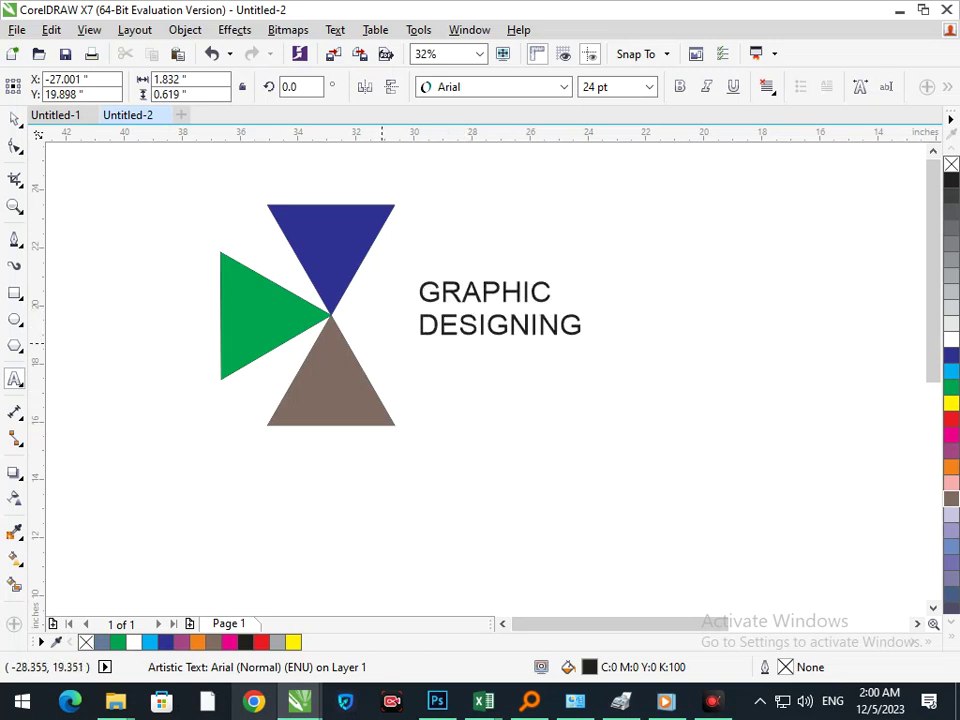
{"action": "left_click", "coordinate": [568, 321]}
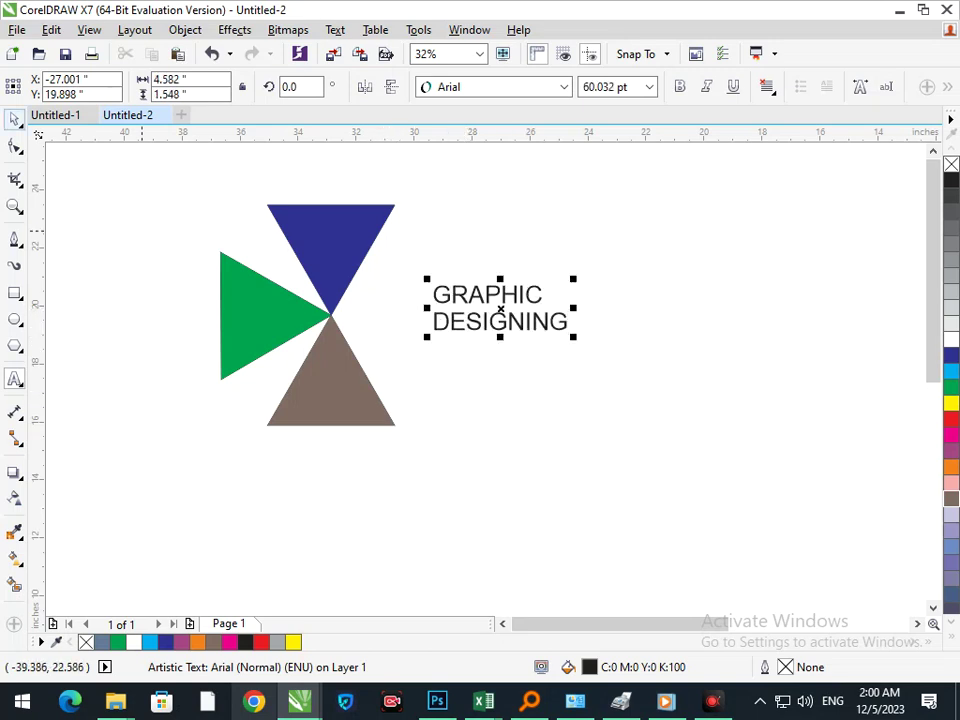
{"action": "left_click", "coordinate": [14, 119]}
{"action": "left_click", "coordinate": [529, 340]}
{"action": "left_click_drag", "start_coordinate": [512, 330], "coordinate": [472, 341]}
{"action": "left_click", "coordinate": [494, 412]}
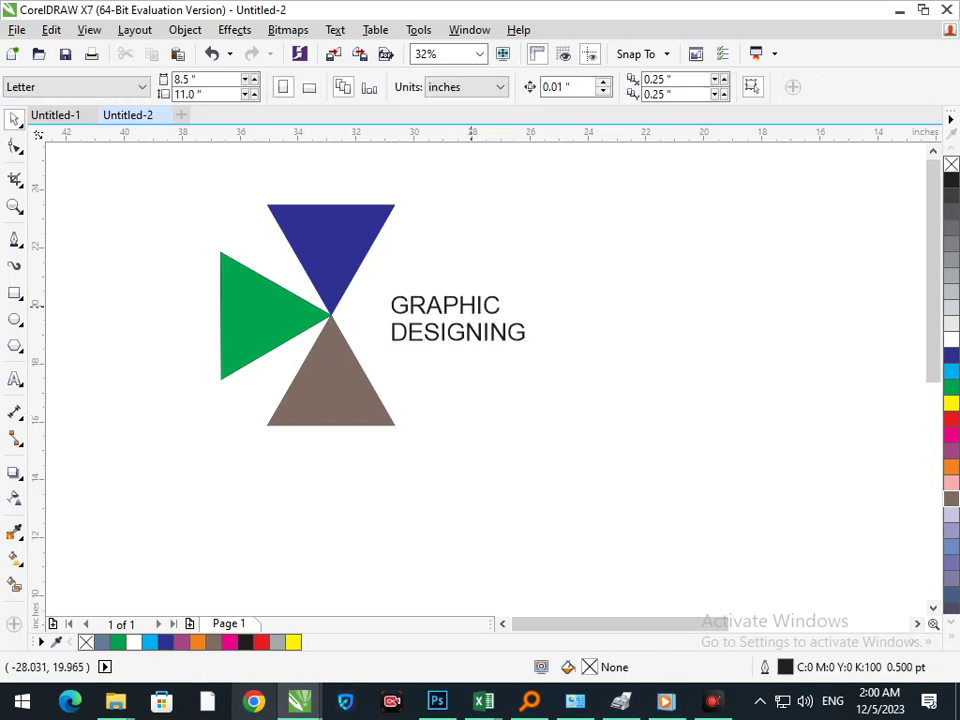
Step: Give the word GRAPHIC a dark blue fill (C100 M100 Y0 K0) and matching outline
{"action": "double_click", "coordinate": [472, 306]}
{"action": "left_click_drag", "start_coordinate": [501, 306], "coordinate": [336, 309]}
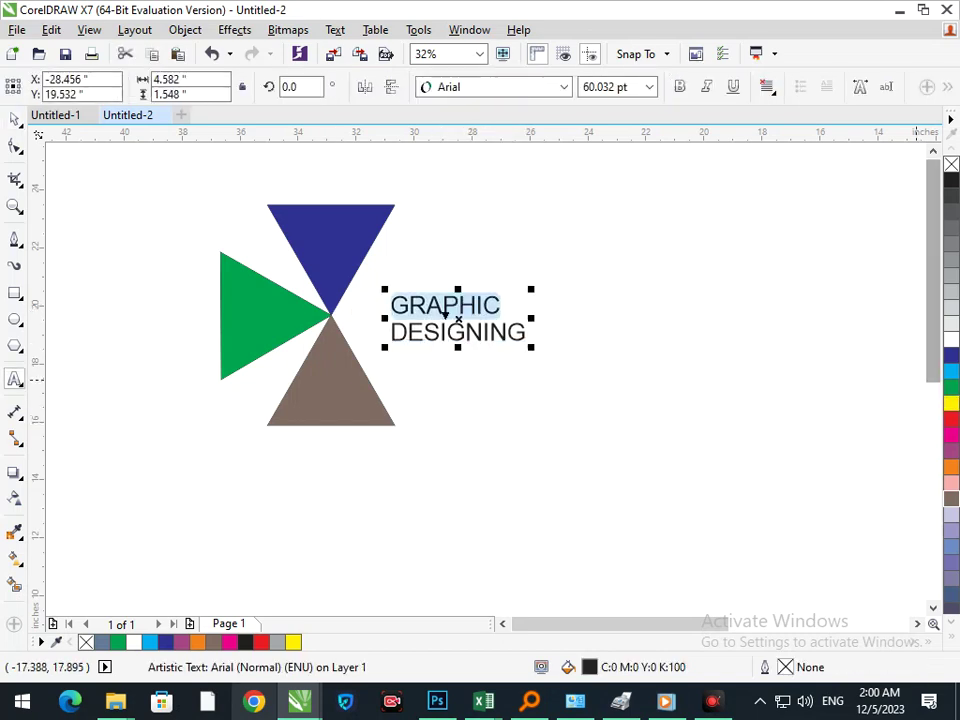
{"action": "left_click", "coordinate": [951, 355]}
{"action": "right_click", "coordinate": [951, 355]}
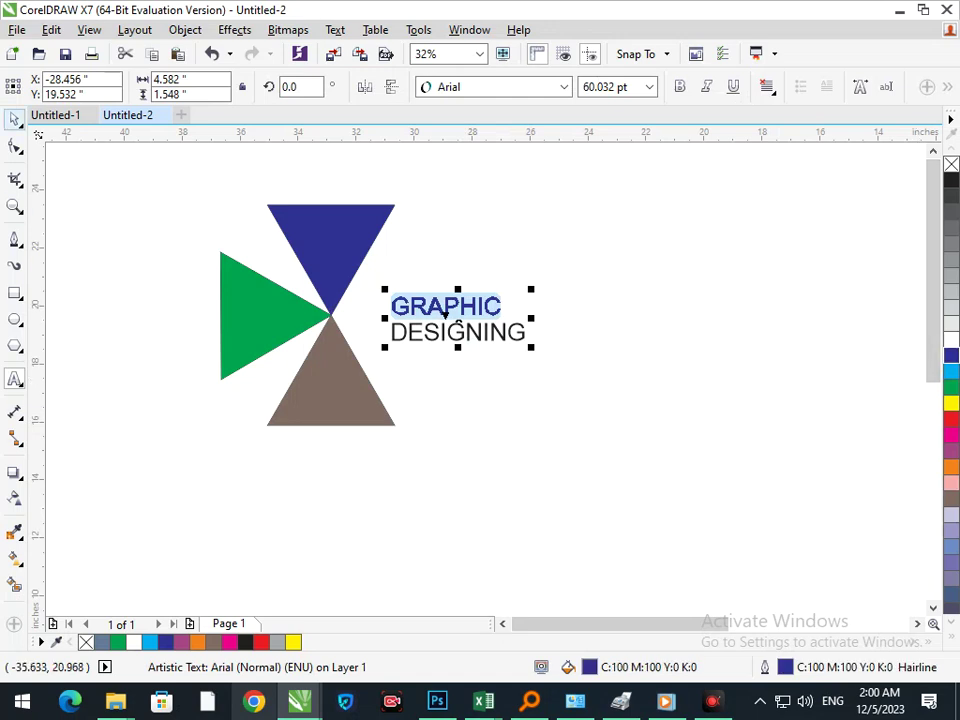
{"action": "left_click", "coordinate": [14, 119]}
{"action": "left_click", "coordinate": [511, 480]}
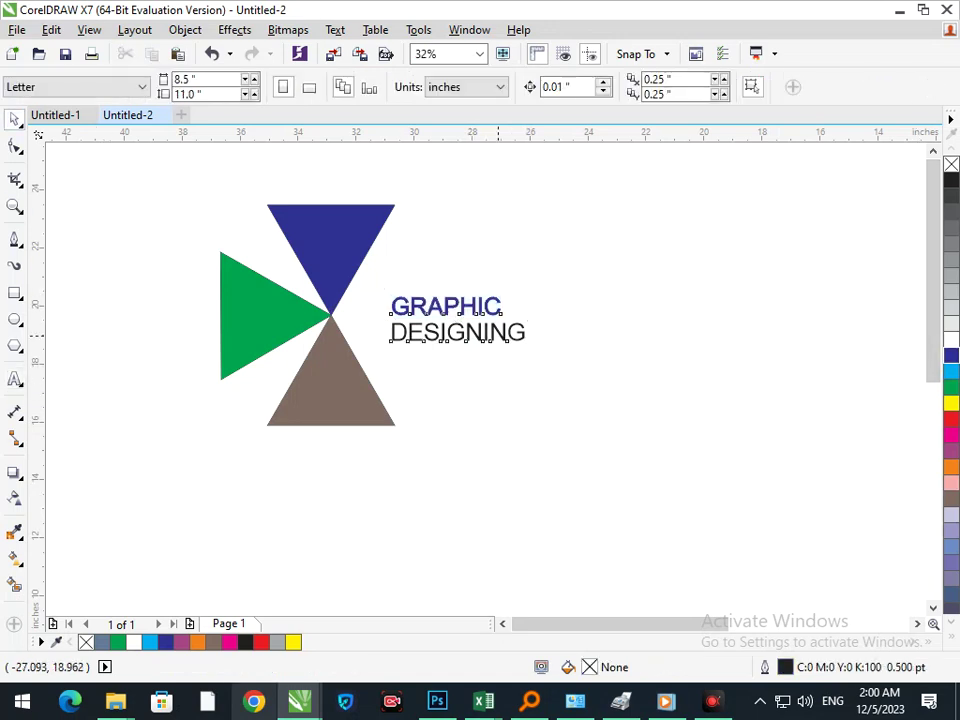
Step: Give the word DESIGNING a green fill (C100 M0 Y100 K0) and matching outline
{"action": "left_click", "coordinate": [489, 332]}
{"action": "double_click", "coordinate": [465, 336]}
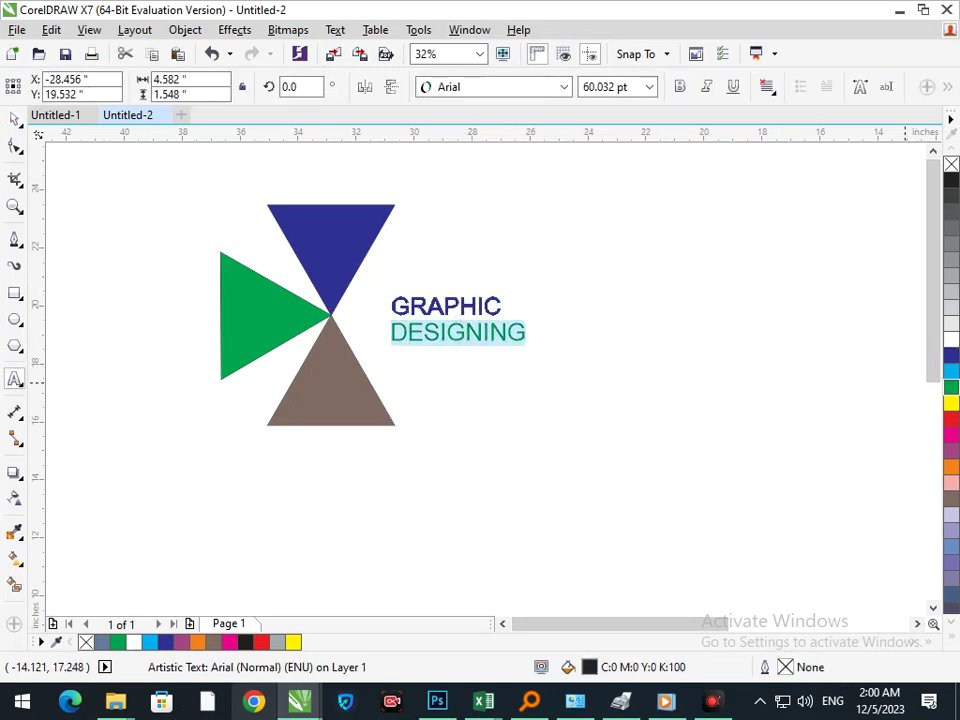
{"action": "left_click", "coordinate": [951, 387]}
{"action": "left_click", "coordinate": [15, 119]}
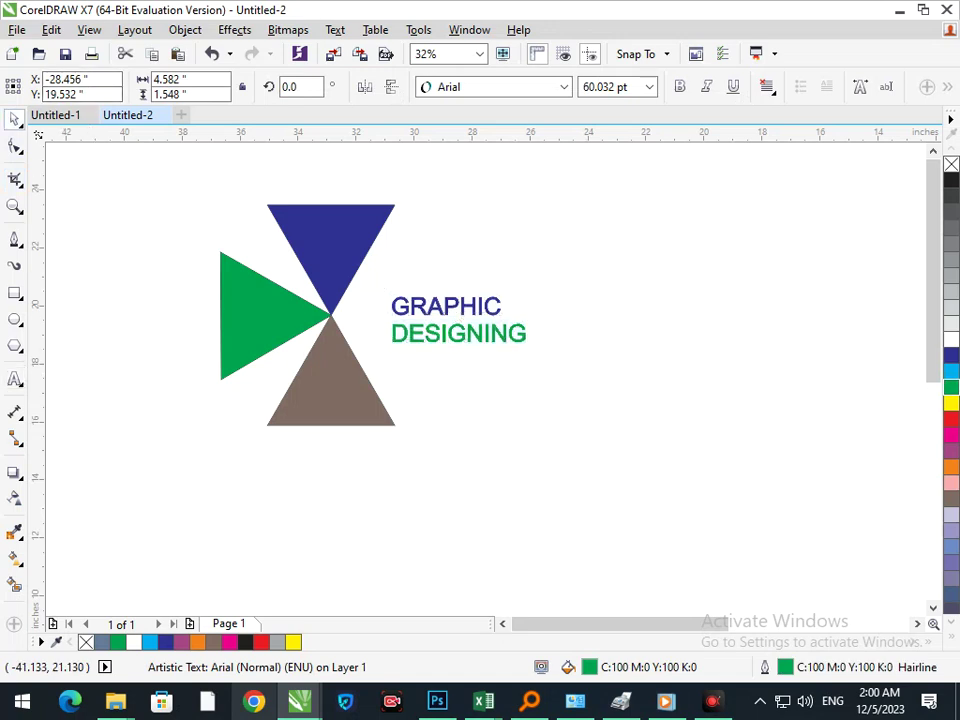
{"action": "left_click", "coordinate": [92, 273]}
Step: Give the word DESIGNING a black fill and black outline
{"action": "double_click", "coordinate": [480, 337]}
{"action": "left_click", "coordinate": [529, 335]}
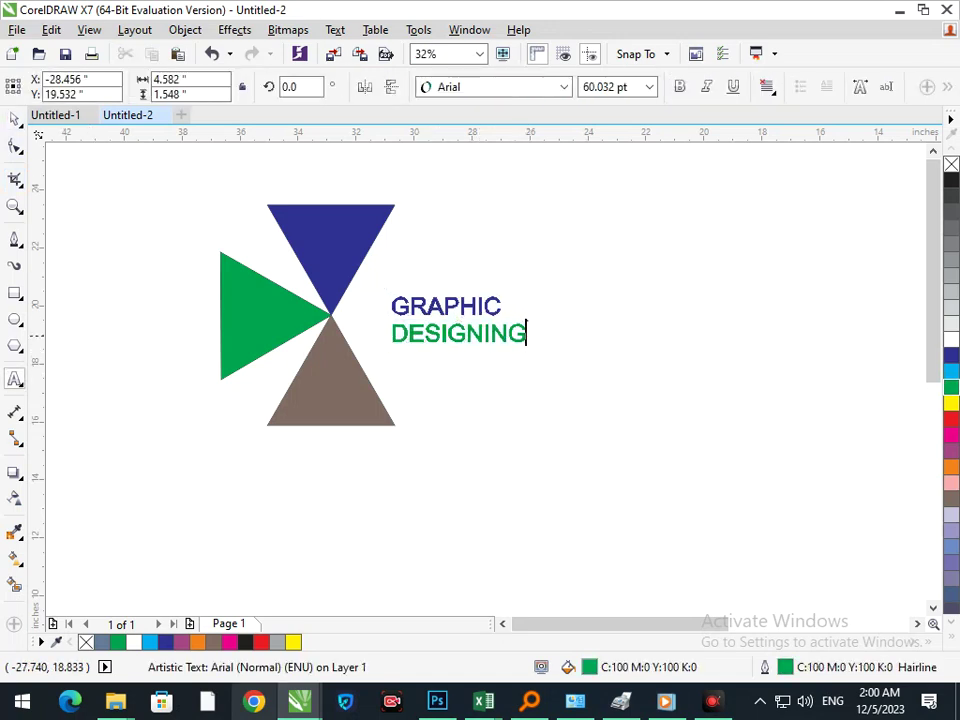
{"action": "key", "text": "ctrl+a"}
{"action": "left_click", "coordinate": [530, 340]}
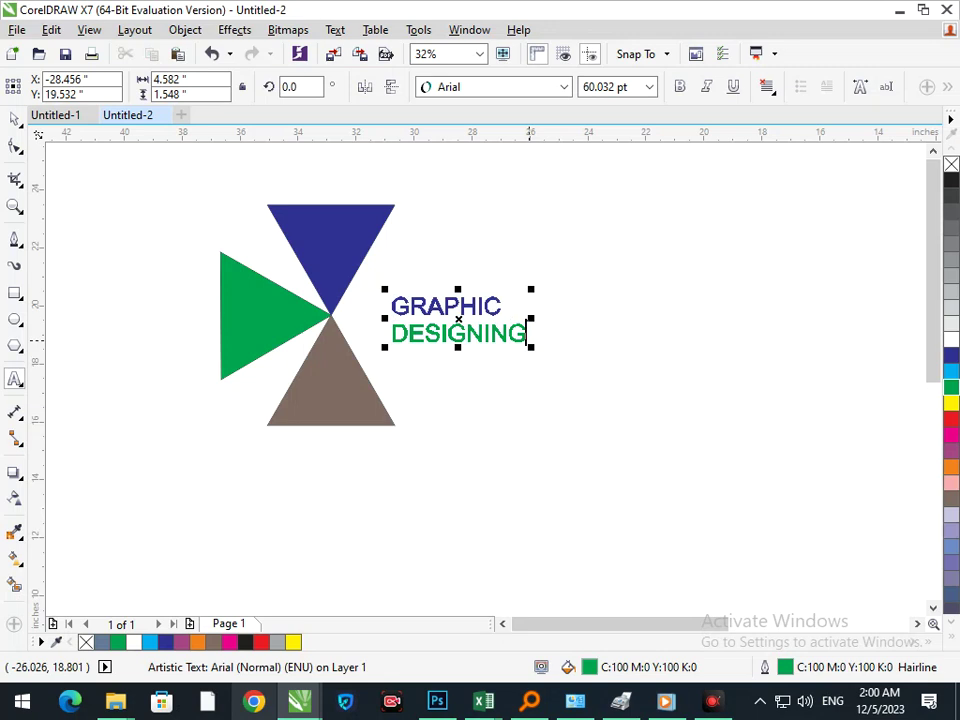
{"action": "left_click_drag", "start_coordinate": [530, 340], "coordinate": [400, 338]}
{"action": "left_click", "coordinate": [397, 338]}
{"action": "left_click_drag", "start_coordinate": [527, 336], "coordinate": [345, 338]}
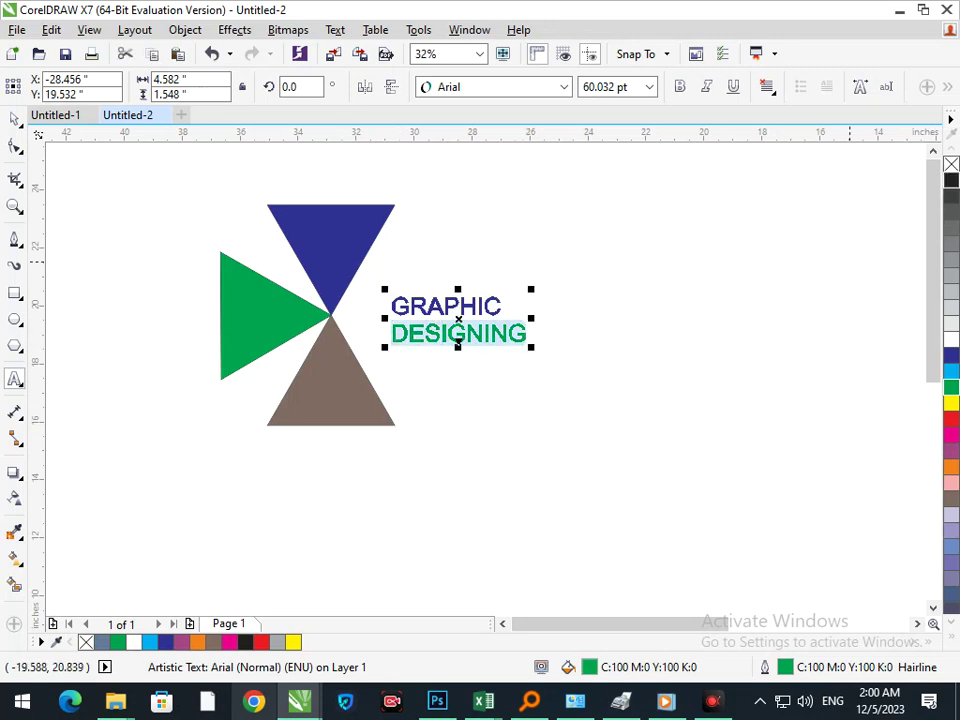
{"action": "left_click", "coordinate": [951, 180]}
{"action": "right_click", "coordinate": [951, 180]}
{"action": "left_click", "coordinate": [15, 119]}
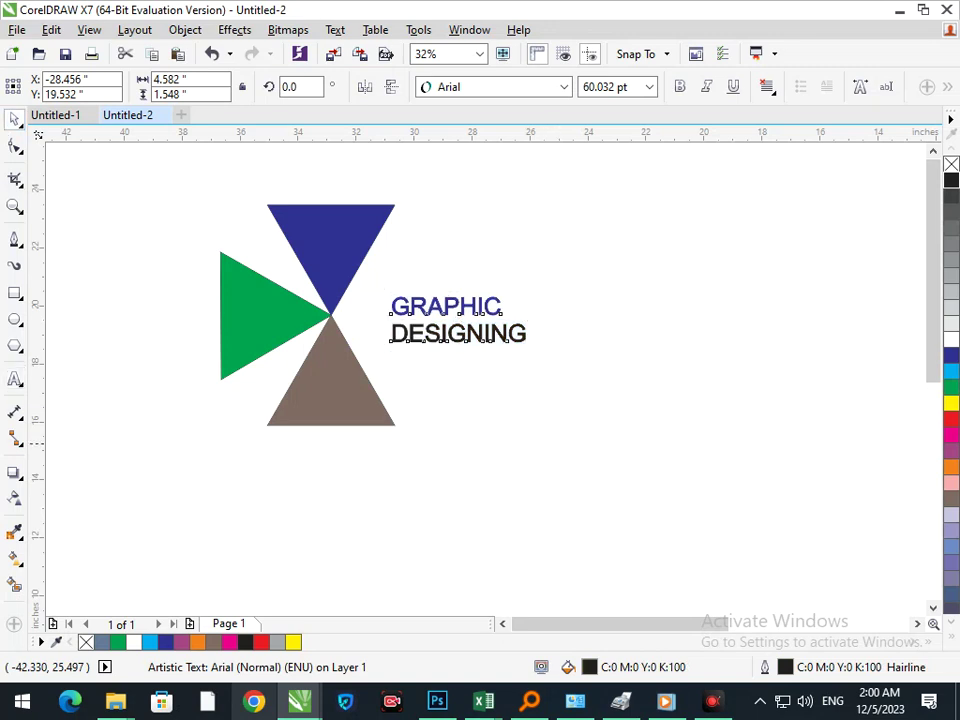
{"action": "left_click", "coordinate": [390, 397]}
Step: Move the triangles and text together to the middle of the view and nudge the text slightly down
{"action": "key", "text": "F4"}
{"action": "key", "text": "F2"}
{"action": "left_click_drag", "start_coordinate": [70, 196], "coordinate": [364, 368]}
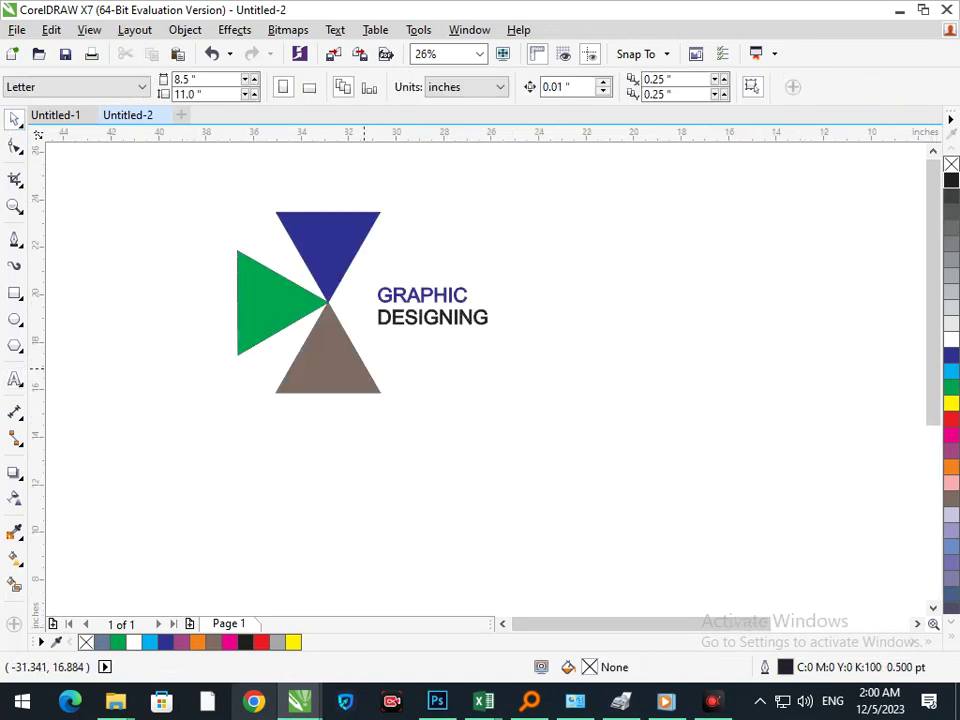
{"action": "left_click_drag", "start_coordinate": [182, 174], "coordinate": [564, 460]}
{"action": "left_click_drag", "start_coordinate": [340, 340], "coordinate": [500, 433]}
{"action": "left_click", "coordinate": [603, 443]}
{"action": "left_click", "coordinate": [573, 399]}
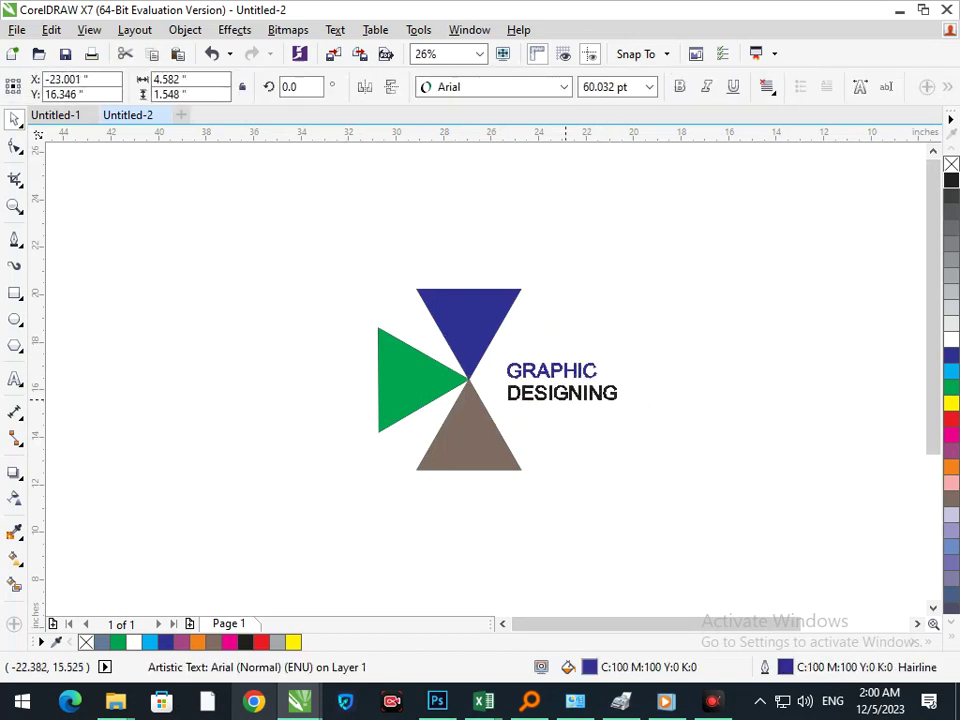
{"action": "left_click_drag", "start_coordinate": [565, 400], "coordinate": [564, 403]}
{"action": "left_click", "coordinate": [585, 480]}
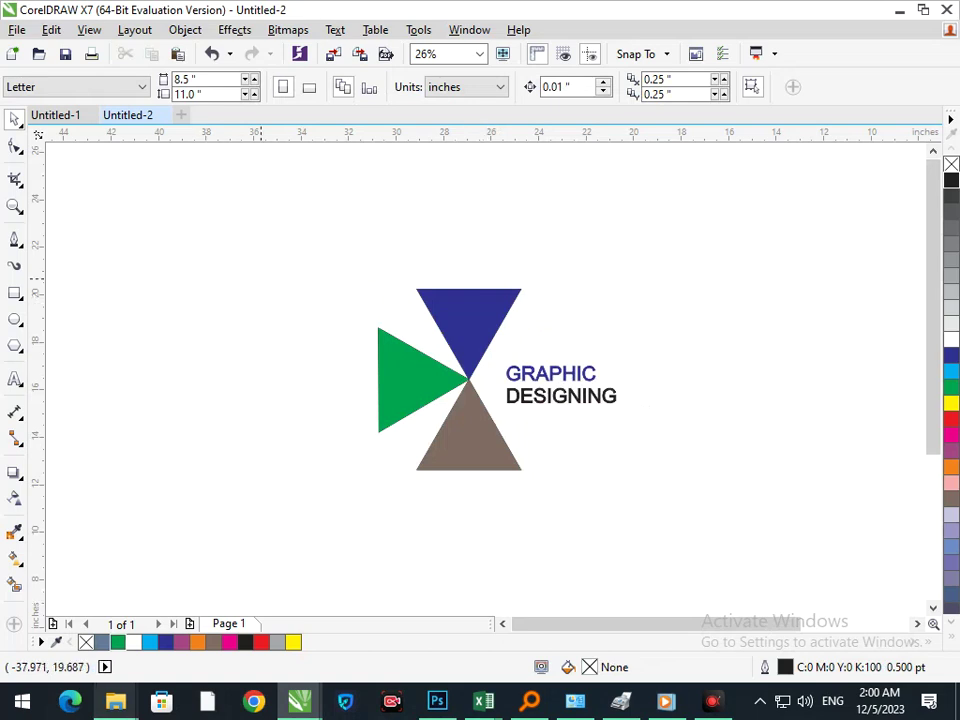
Step: Enlarge the triangles and text together around their centre, making the lower triangle about 5.3 inches wide
{"action": "left_click_drag", "start_coordinate": [318, 248], "coordinate": [660, 517]}
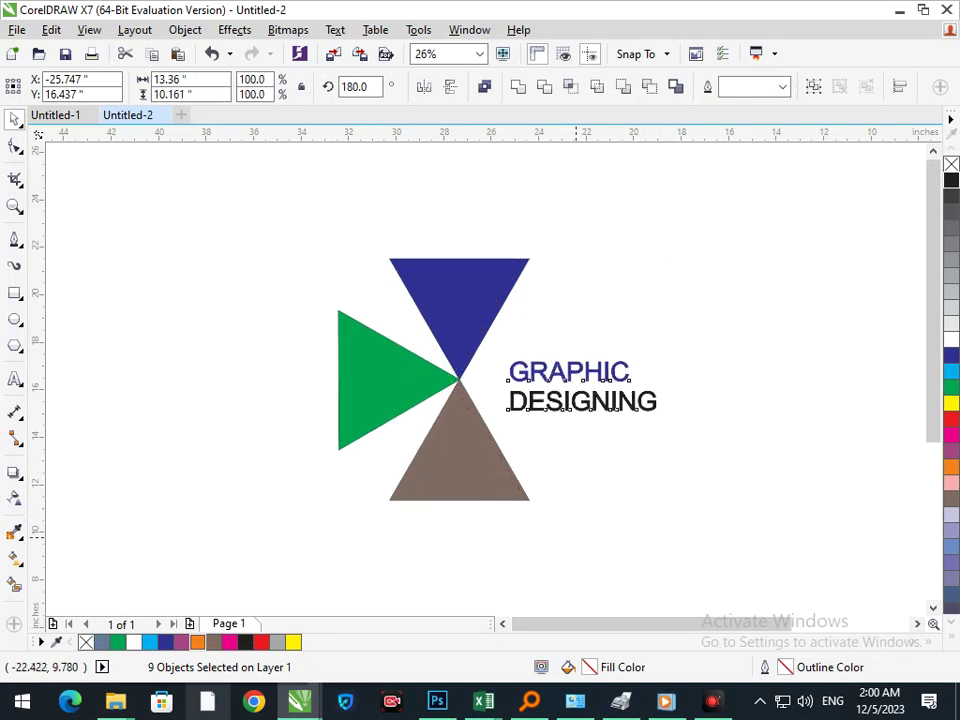
{"action": "left_click", "coordinate": [560, 533]}
{"action": "key", "text": "ctrl+a"}
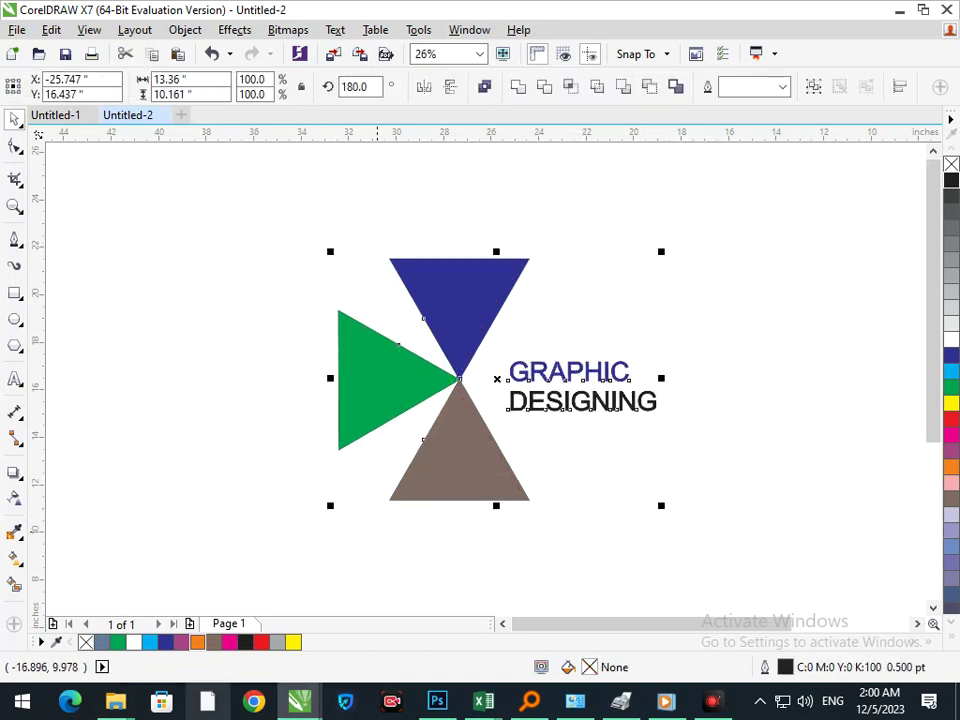
{"action": "left_click_drag", "start_coordinate": [335, 505], "coordinate": [351, 497]}
{"action": "left_click", "coordinate": [490, 552]}
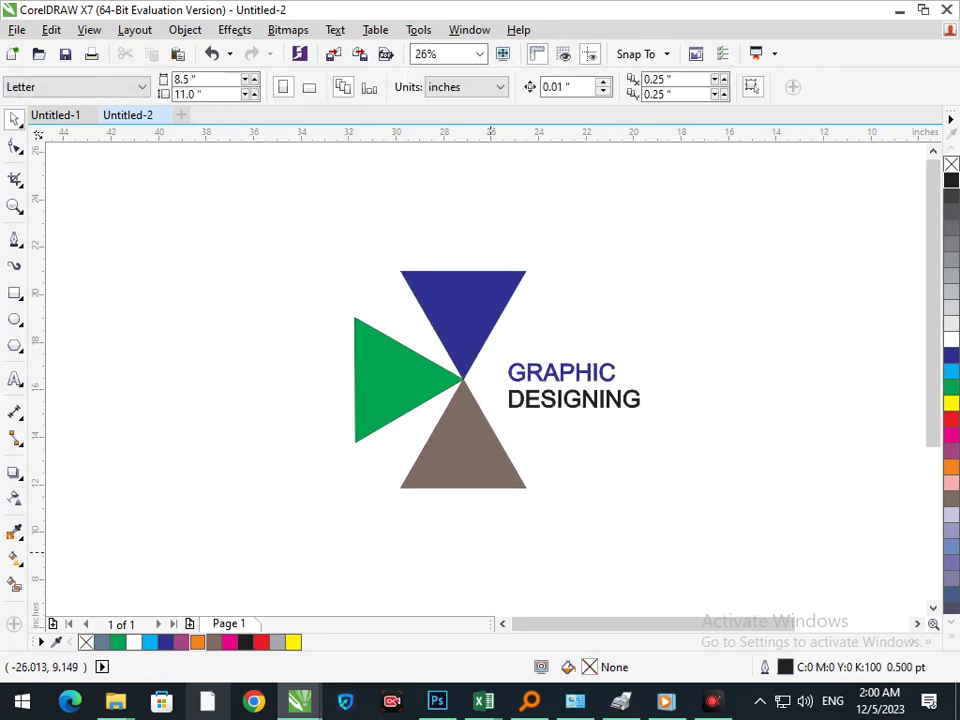
Step: Place a scaled-down copy of the brown triangle, about 1.6 inches wide, inside its apex and fill it yellow (C0 M0 Y100 K0)
{"action": "left_click", "coordinate": [475, 478]}
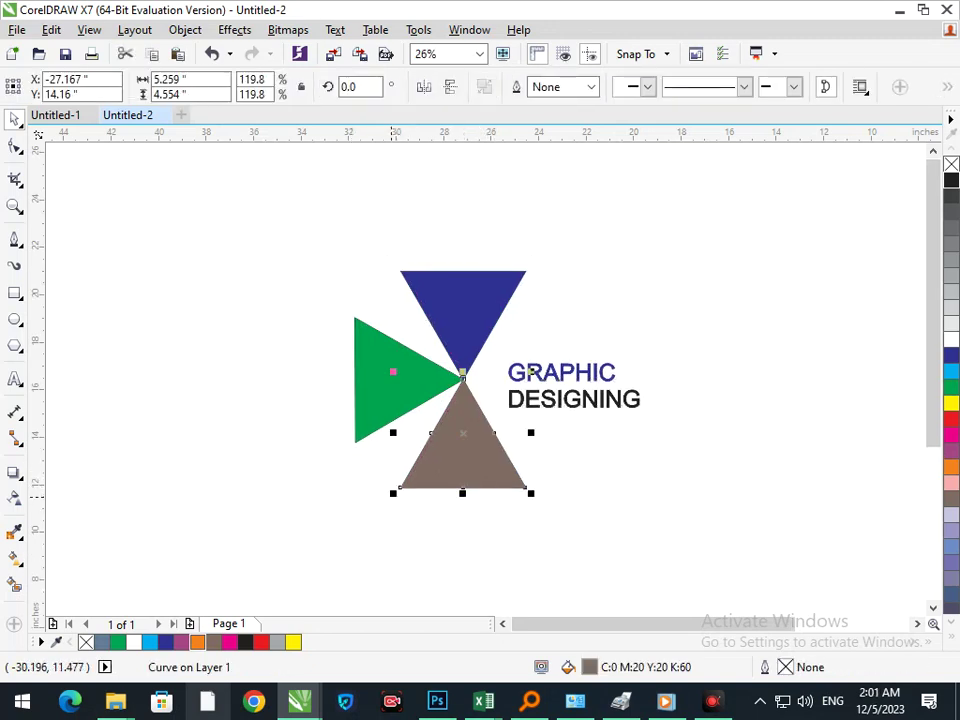
{"action": "left_click_drag", "start_coordinate": [391, 496], "coordinate": [455, 400]}
{"action": "right_click", "coordinate": [435, 471]}
{"action": "left_click", "coordinate": [951, 403]}
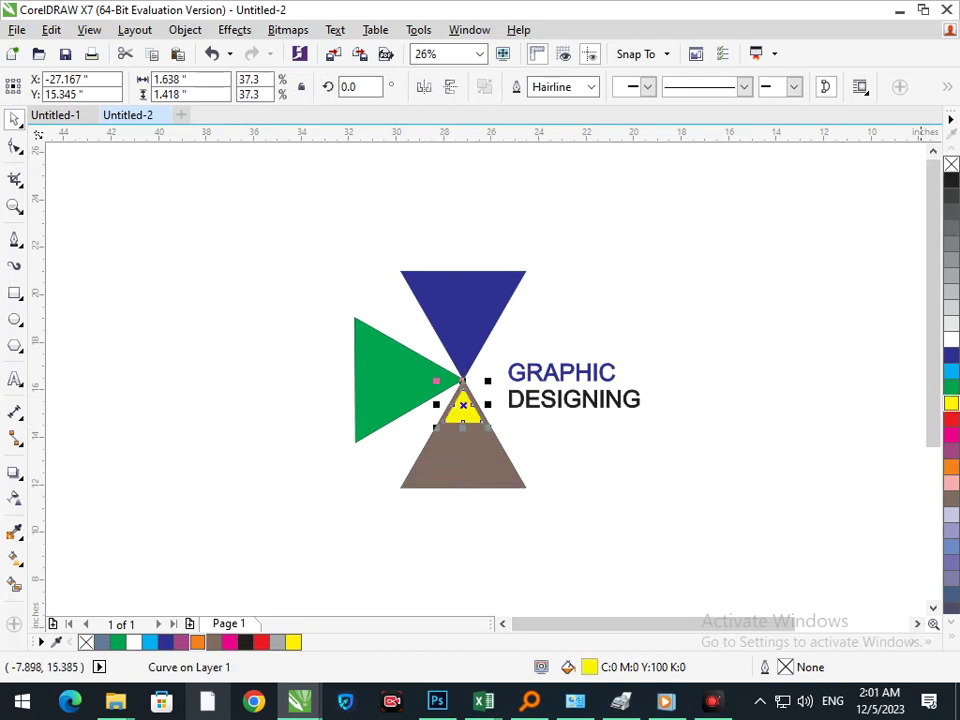
{"action": "left_click", "coordinate": [551, 524]}
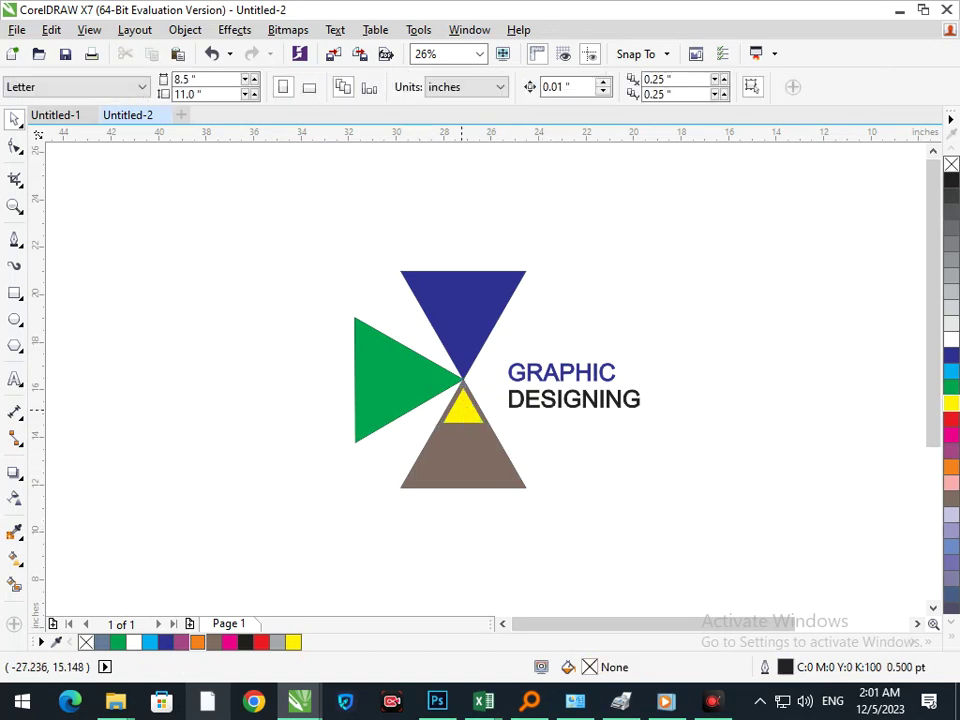
Step: Place a vertically mirrored copy of the small yellow triangle in the blue triangle's tip, with a cyan fill and outline
{"action": "left_click", "coordinate": [462, 410]}
{"action": "left_click_drag", "start_coordinate": [464, 427], "coordinate": [477, 337]}
{"action": "right_click", "coordinate": [477, 363]}
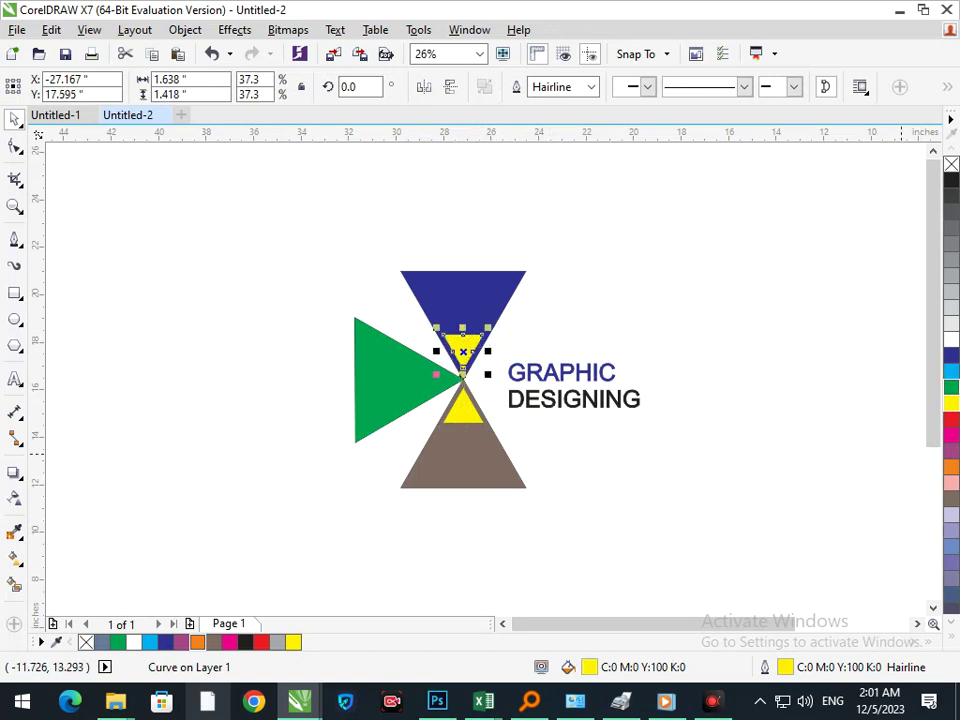
{"action": "left_click", "coordinate": [951, 371]}
{"action": "right_click", "coordinate": [951, 371]}
{"action": "left_click", "coordinate": [735, 477]}
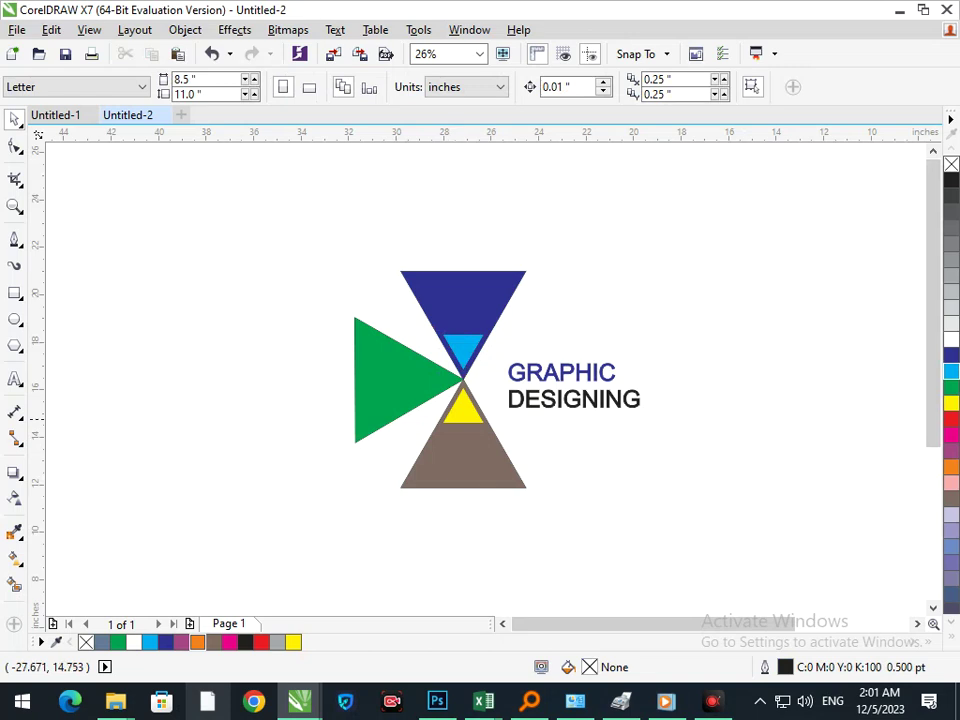
Step: Give the small triangle inside the brown triangle a cyan fill (C100 M0 Y0 K0) and matching outline
{"action": "left_click", "coordinate": [464, 415]}
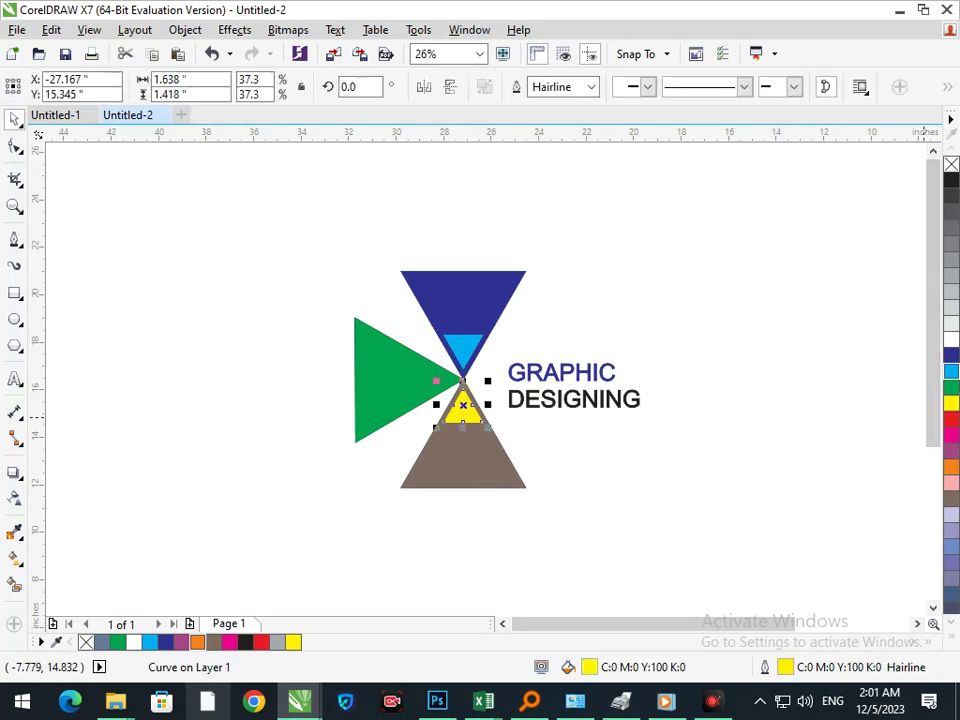
{"action": "left_click", "coordinate": [951, 371]}
{"action": "key", "text": "Escape"}
Step: Place a copy of the lower cyan triangle, rotated to 270°, inside the green triangle's tip and fill it yellow
{"action": "left_click", "coordinate": [465, 414]}
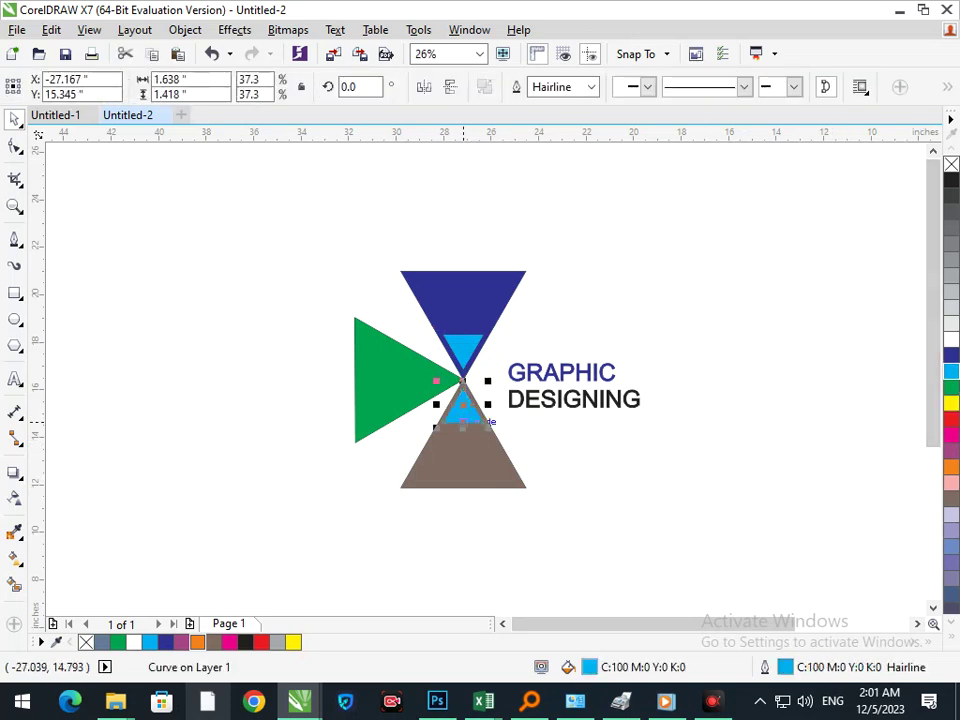
{"action": "left_click", "coordinate": [460, 416]}
{"action": "left_click_drag", "start_coordinate": [435, 431], "coordinate": [442, 352]}
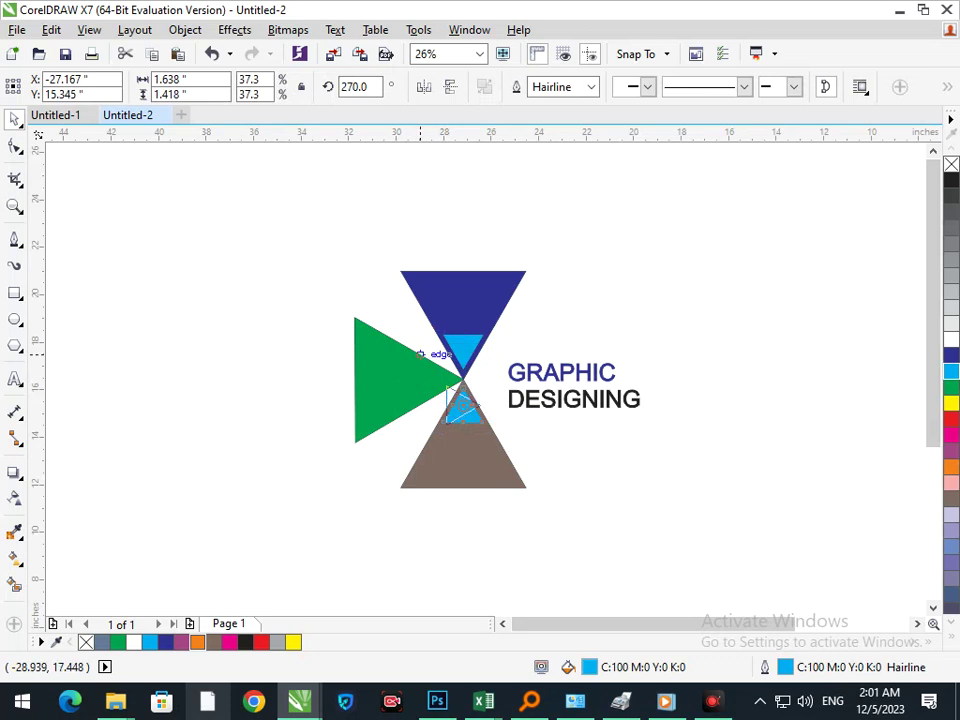
{"action": "key", "text": "ctrl+z"}
{"action": "left_click_drag", "start_coordinate": [436, 430], "coordinate": [412, 348]}
{"action": "right_click", "coordinate": [412, 348]}
{"action": "left_click", "coordinate": [599, 488]}
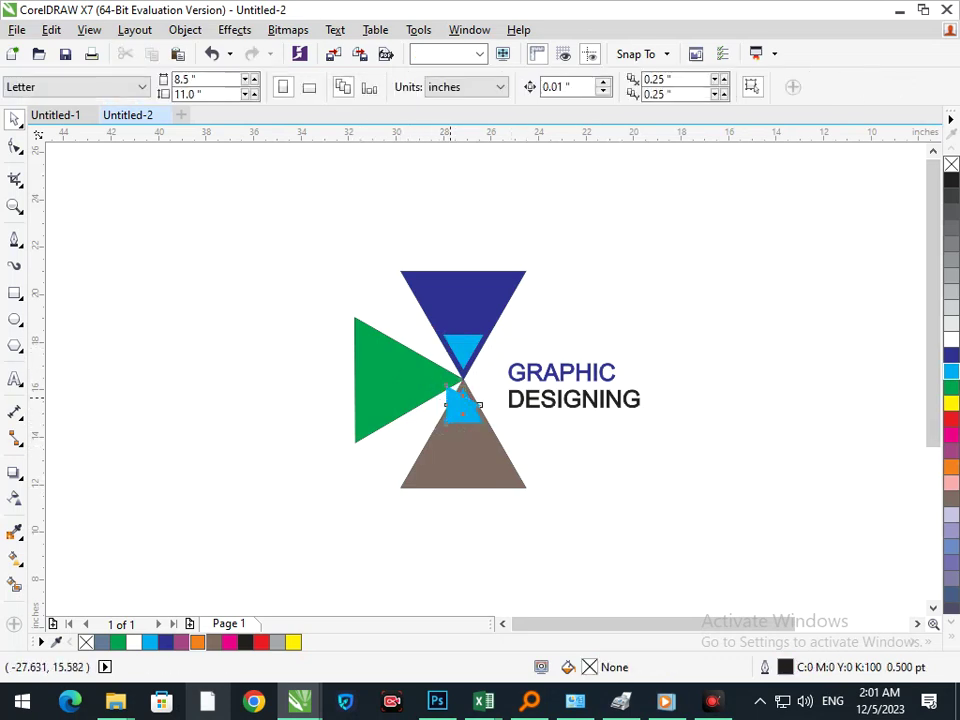
{"action": "left_click_drag", "start_coordinate": [447, 395], "coordinate": [421, 370]}
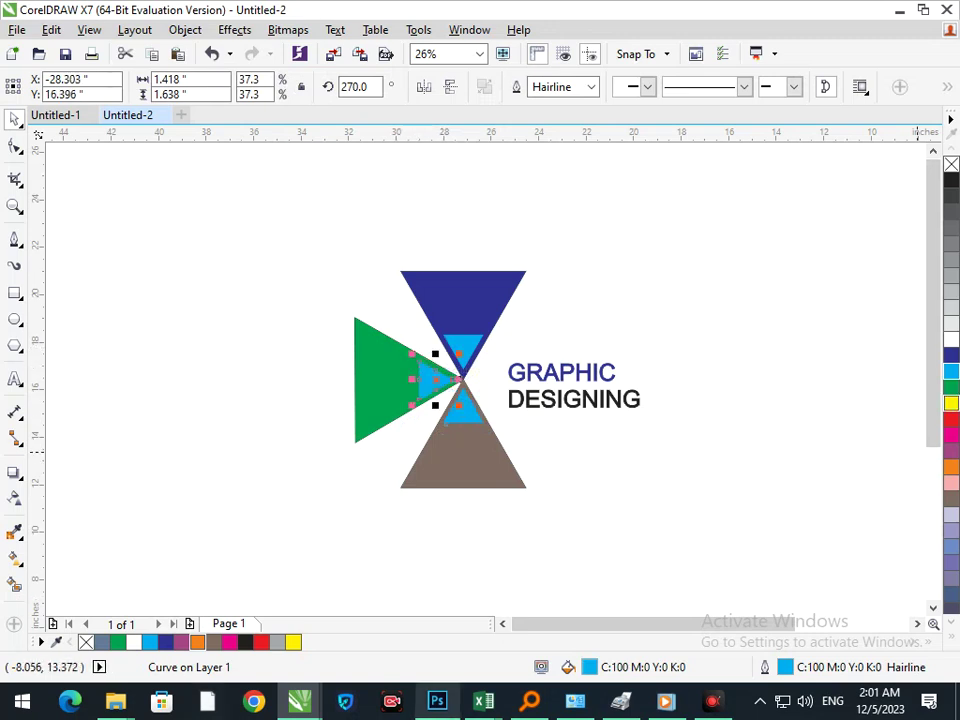
{"action": "left_click", "coordinate": [951, 403]}
{"action": "left_click", "coordinate": [690, 474]}
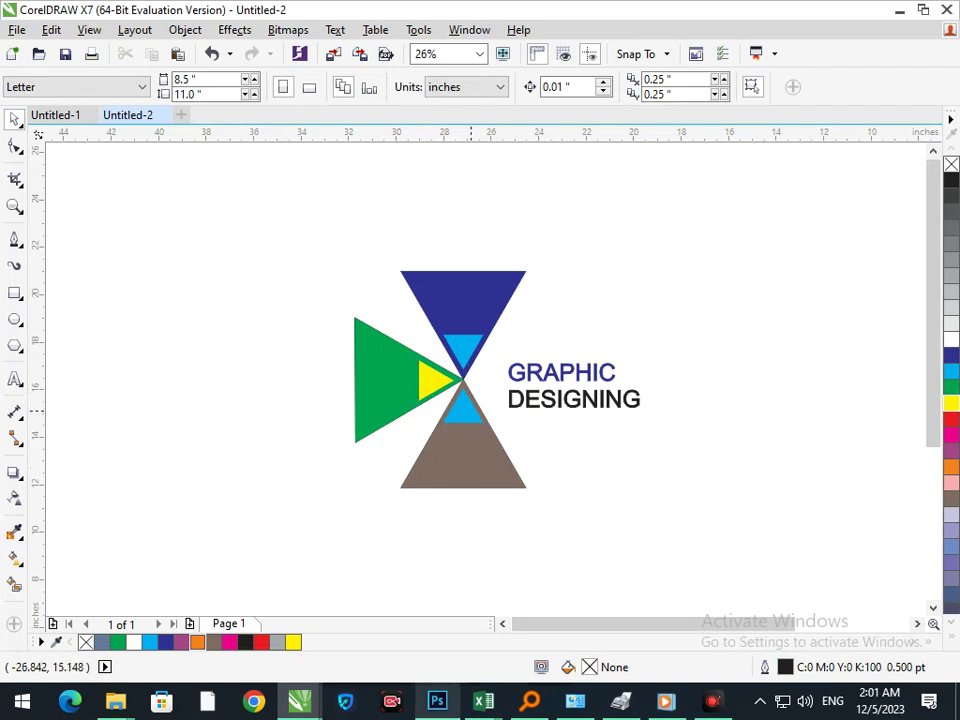
Step: Try an orange fill (C0 M60 Y100 K0) and matching outline on the small triangle in the brown triangle, and undo both
{"action": "left_click", "coordinate": [466, 406]}
{"action": "left_click", "coordinate": [951, 467]}
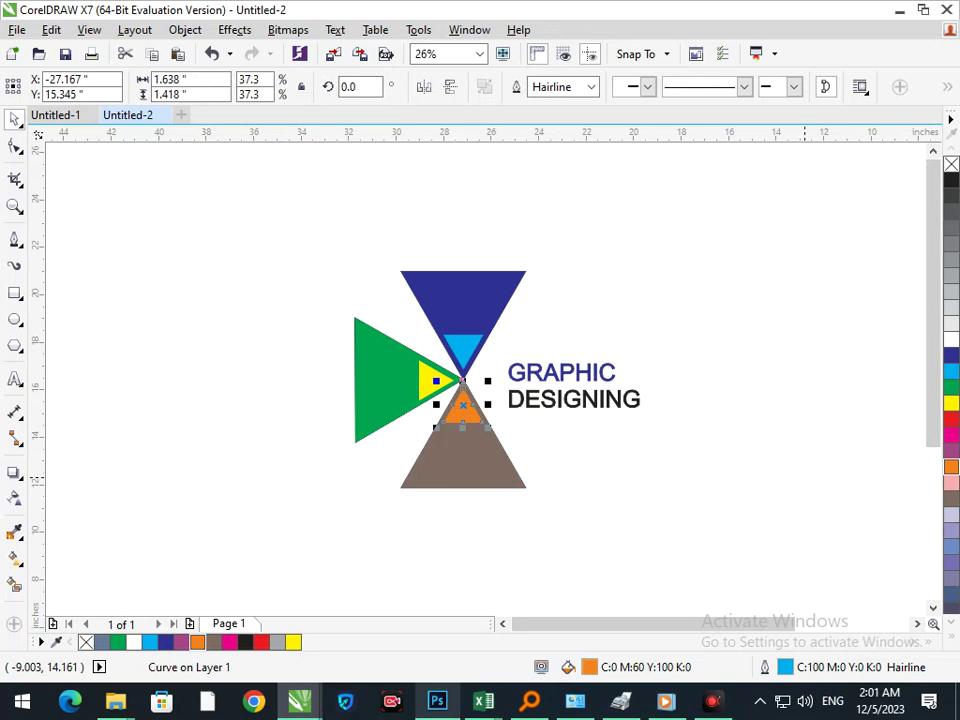
{"action": "right_click", "coordinate": [951, 467]}
{"action": "left_click", "coordinate": [740, 487]}
{"action": "key", "text": "ctrl+z"}
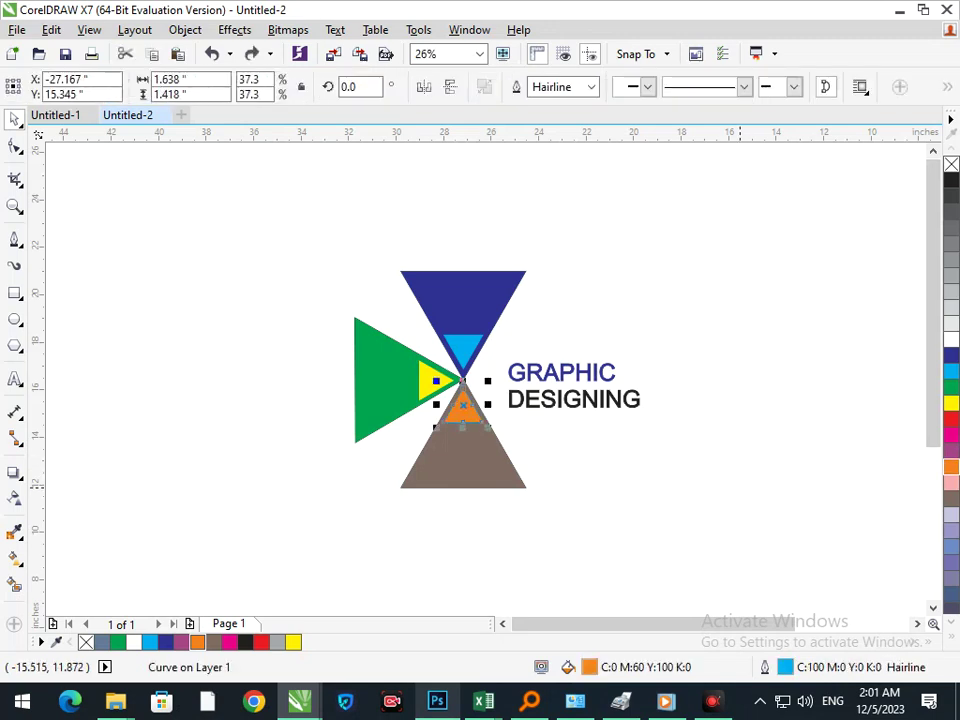
{"action": "key", "text": "ctrl+z"}
{"action": "key", "text": "Escape"}
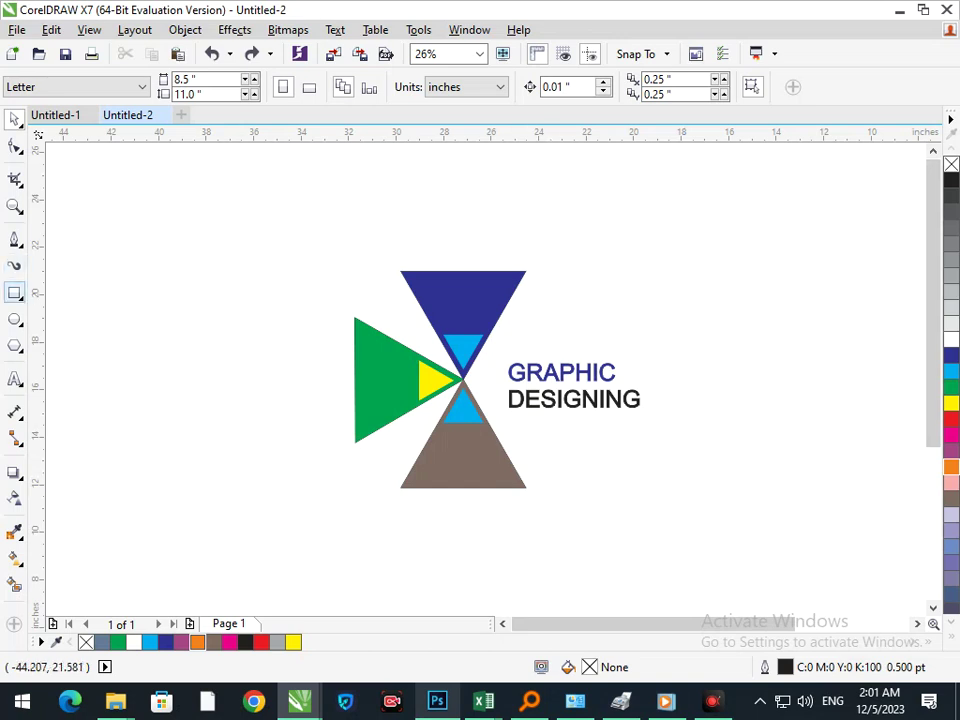
Step: Draw a horizontal rectangle about 2.96 by 0.47 inches near the blue triangle's upper edge, with white fill and outline
{"action": "left_click", "coordinate": [14, 293]}
{"action": "left_click_drag", "start_coordinate": [430, 283], "coordinate": [501, 294]}
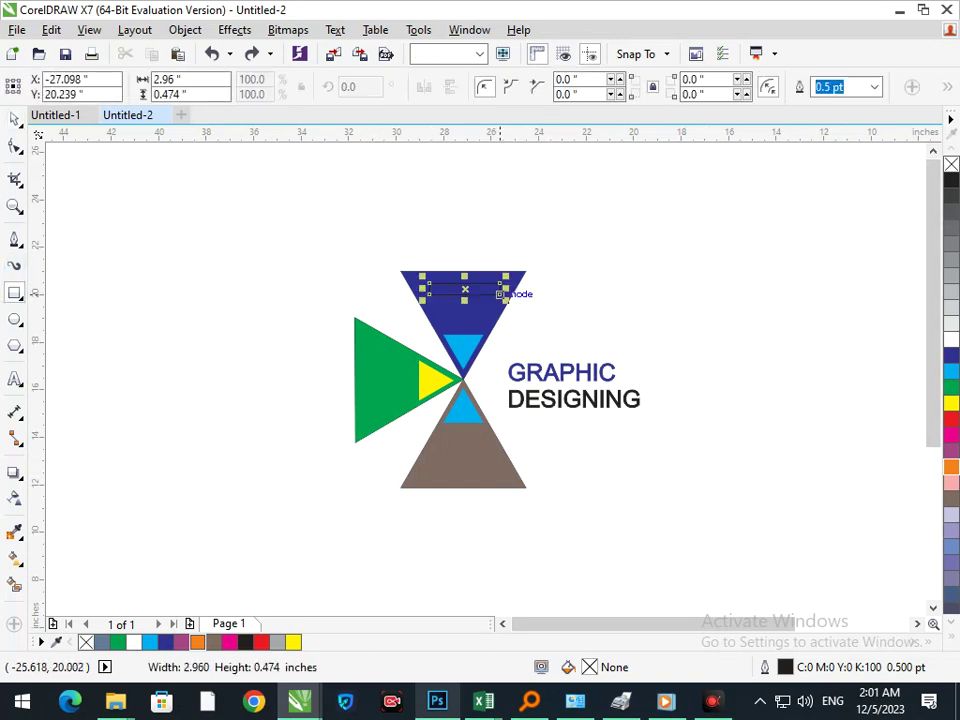
{"action": "left_click", "coordinate": [951, 340]}
{"action": "right_click", "coordinate": [951, 340]}
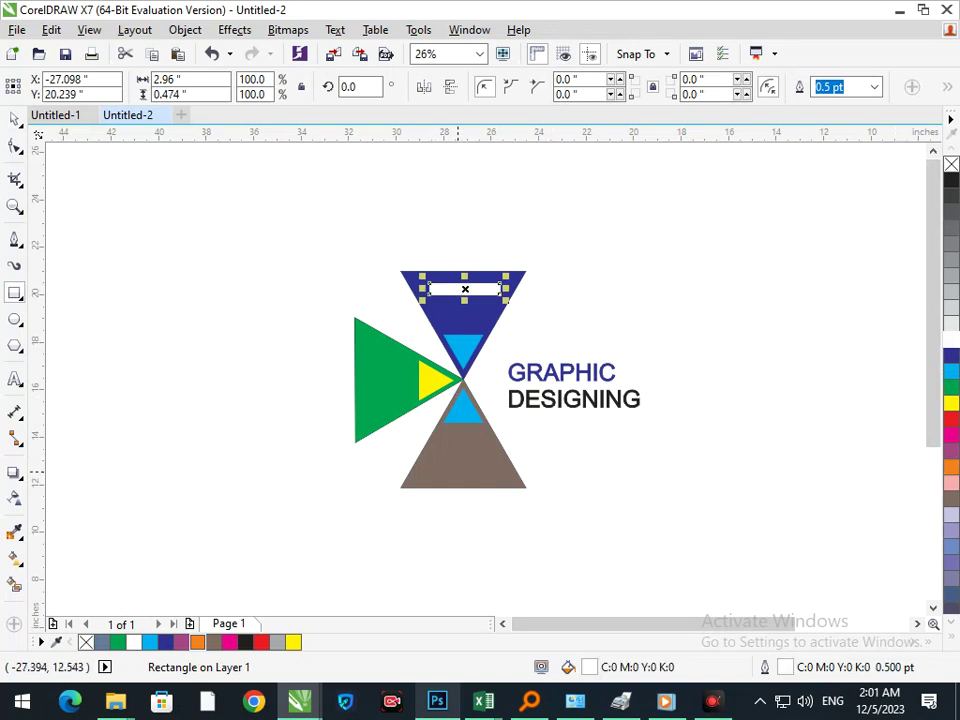
Step: Draw a horizontal rectangle about 2.96 by 0.51 inches near the brown triangle's base, with white fill and outline
{"action": "left_click_drag", "start_coordinate": [428, 464], "coordinate": [498, 476]}
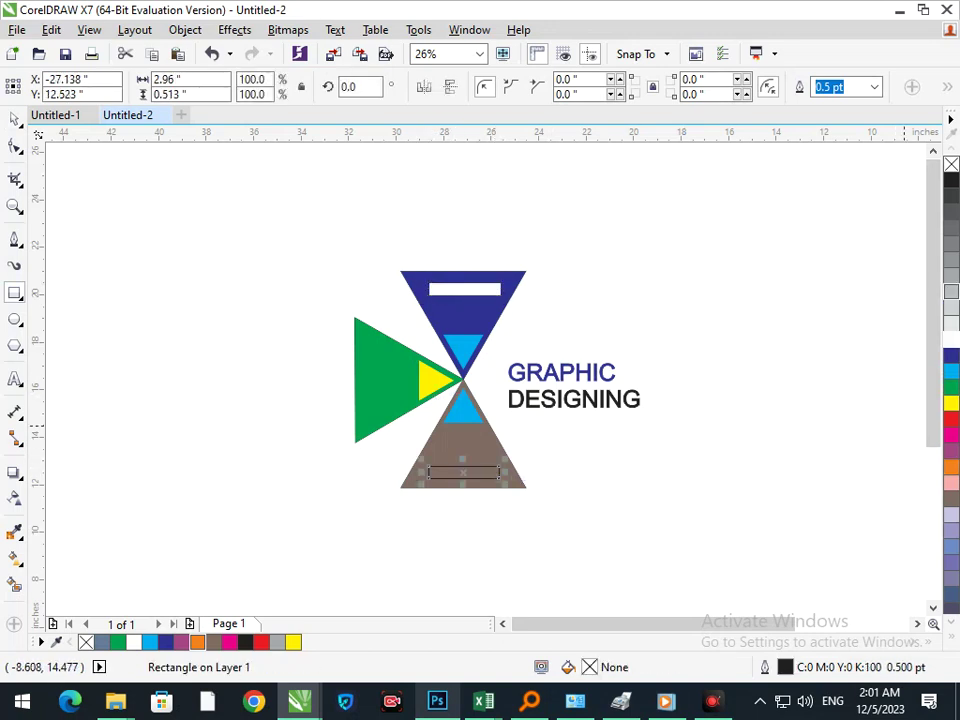
{"action": "left_click", "coordinate": [951, 340]}
{"action": "right_click", "coordinate": [951, 340]}
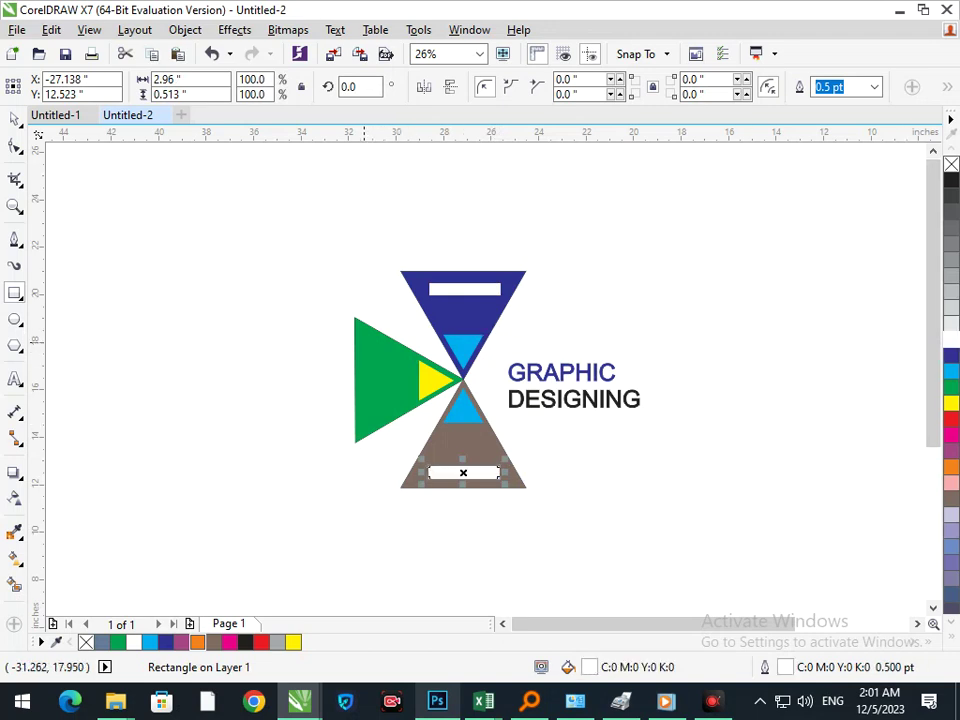
Step: Draw a vertical rectangle about 0.55 by 3.28 inches along the green triangle's vertical side, with white fill and outline
{"action": "left_click_drag", "start_coordinate": [361, 339], "coordinate": [374, 417]}
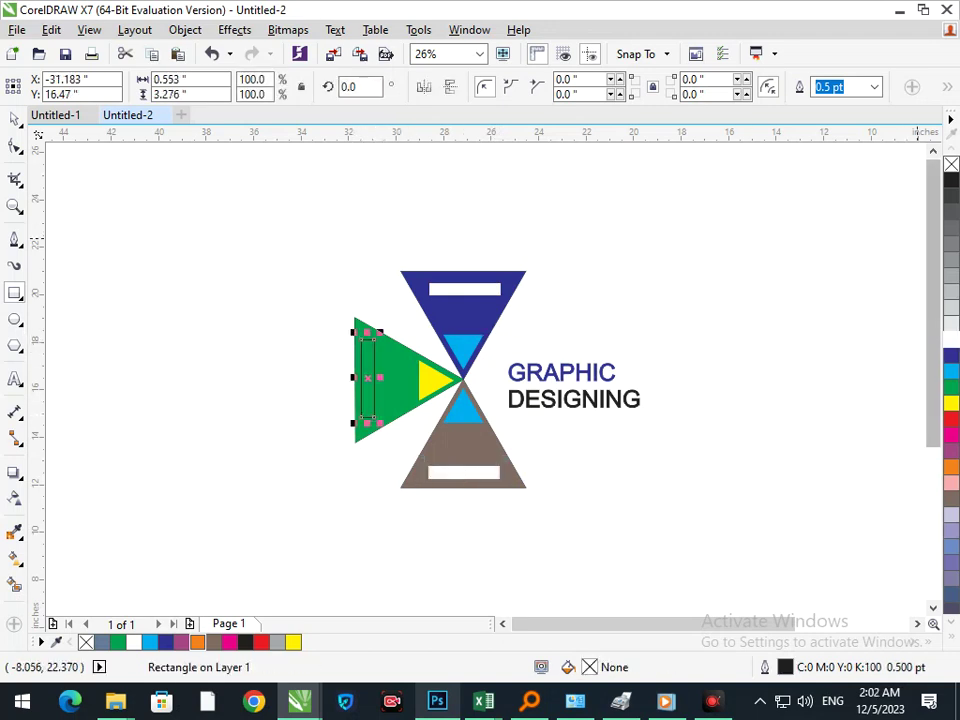
{"action": "left_click", "coordinate": [951, 339]}
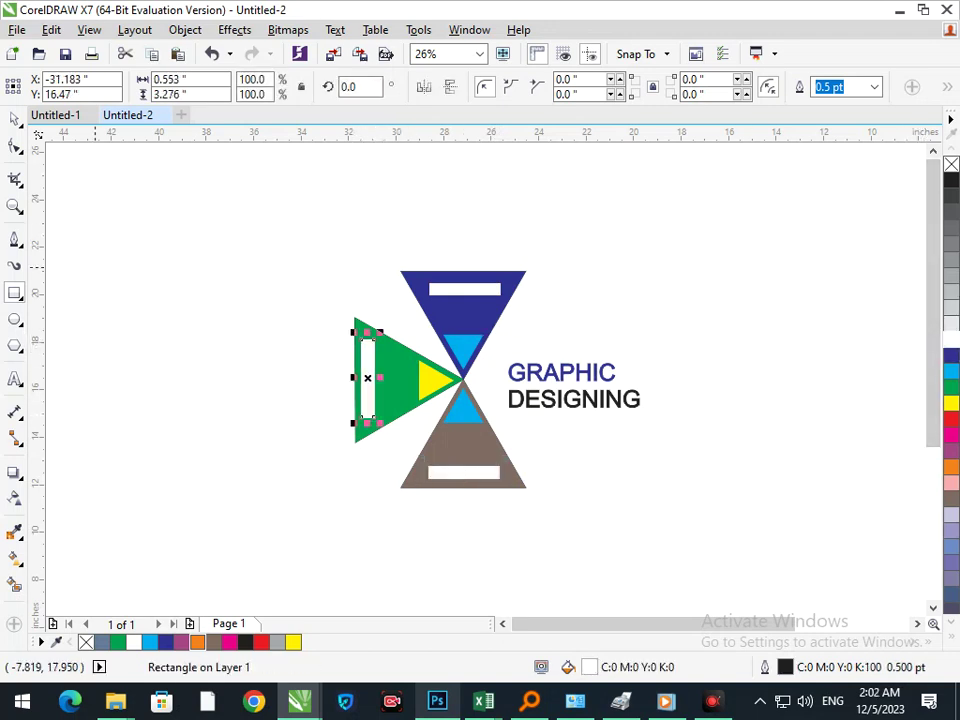
{"action": "right_click", "coordinate": [951, 339]}
{"action": "left_click", "coordinate": [14, 119]}
{"action": "left_click", "coordinate": [251, 274]}
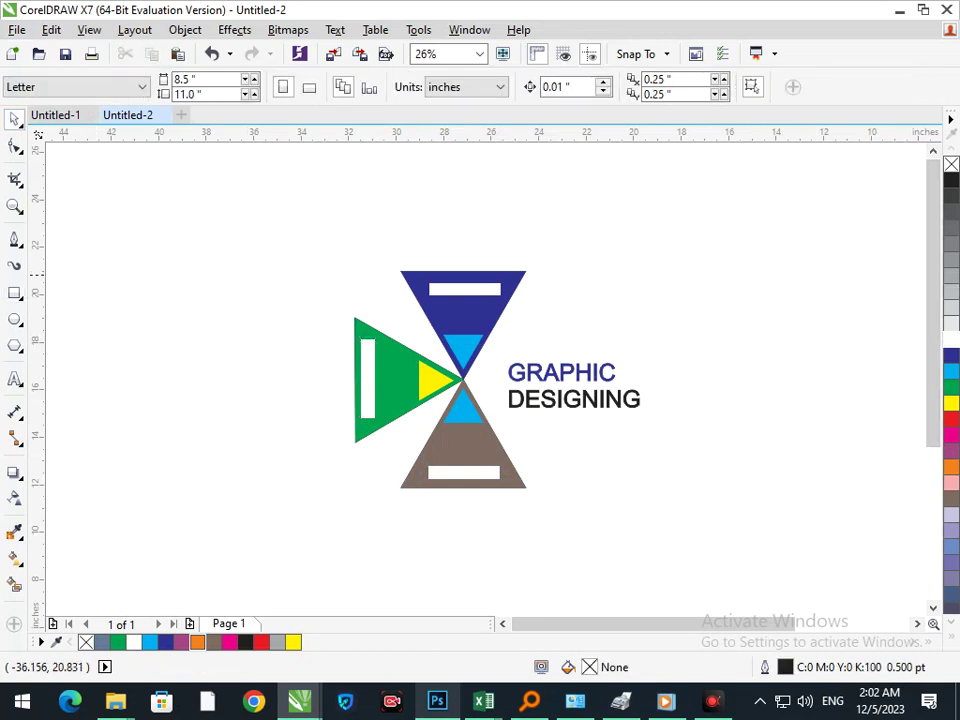
Step: Give each of the three white rectangles a magenta fill (C0 M100 Y0 K0) and matching outline
{"action": "left_click", "coordinate": [469, 469]}
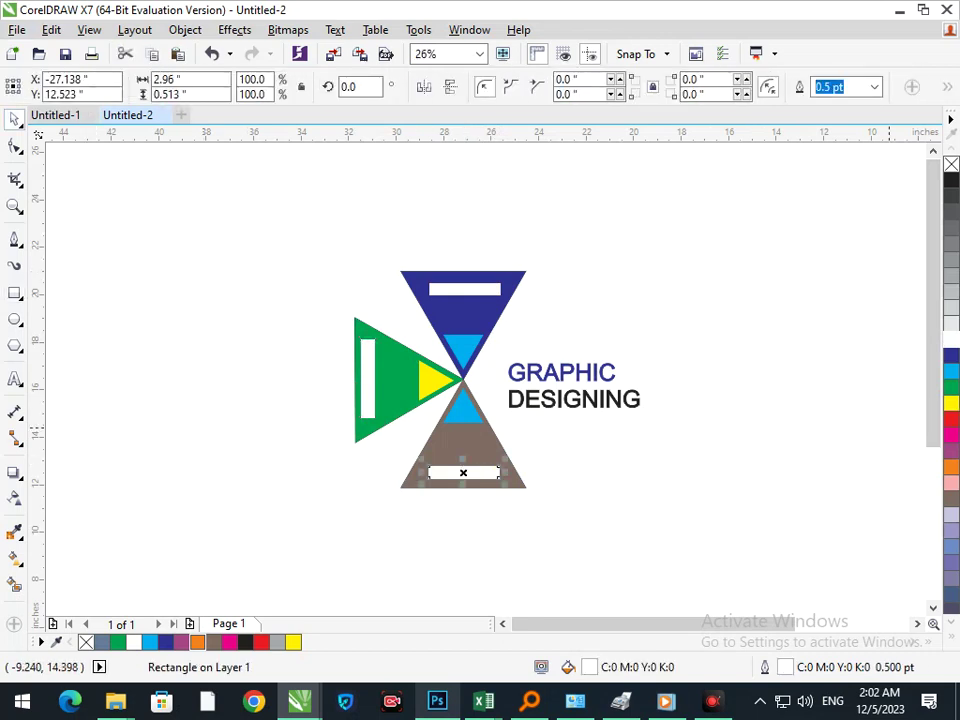
{"action": "left_click", "coordinate": [951, 435]}
{"action": "right_click", "coordinate": [951, 435]}
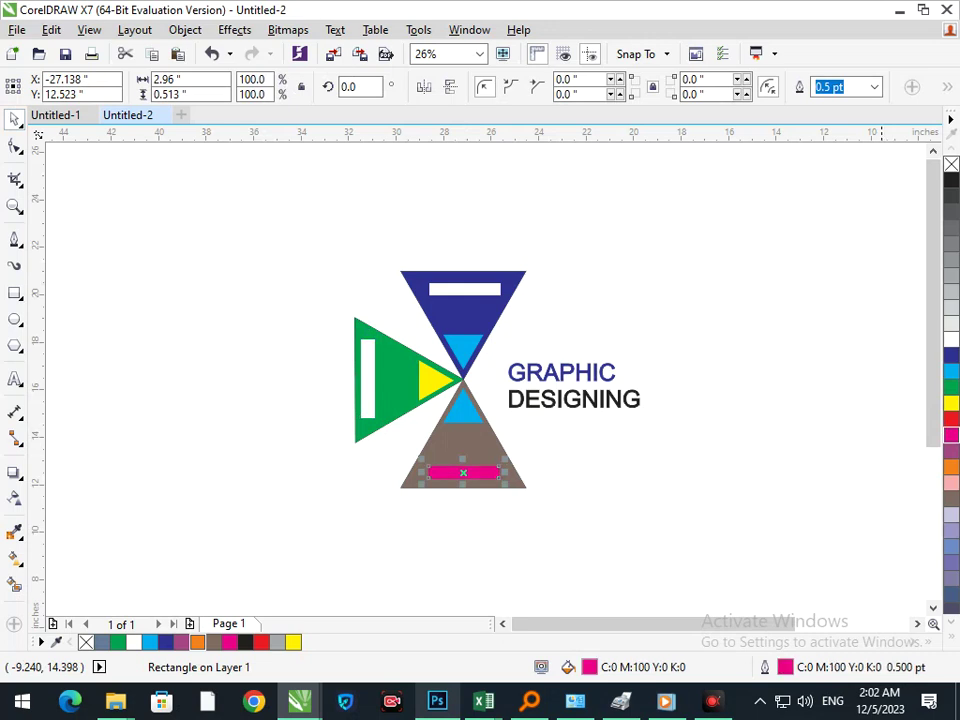
{"action": "left_click", "coordinate": [687, 509]}
{"action": "left_click", "coordinate": [482, 289]}
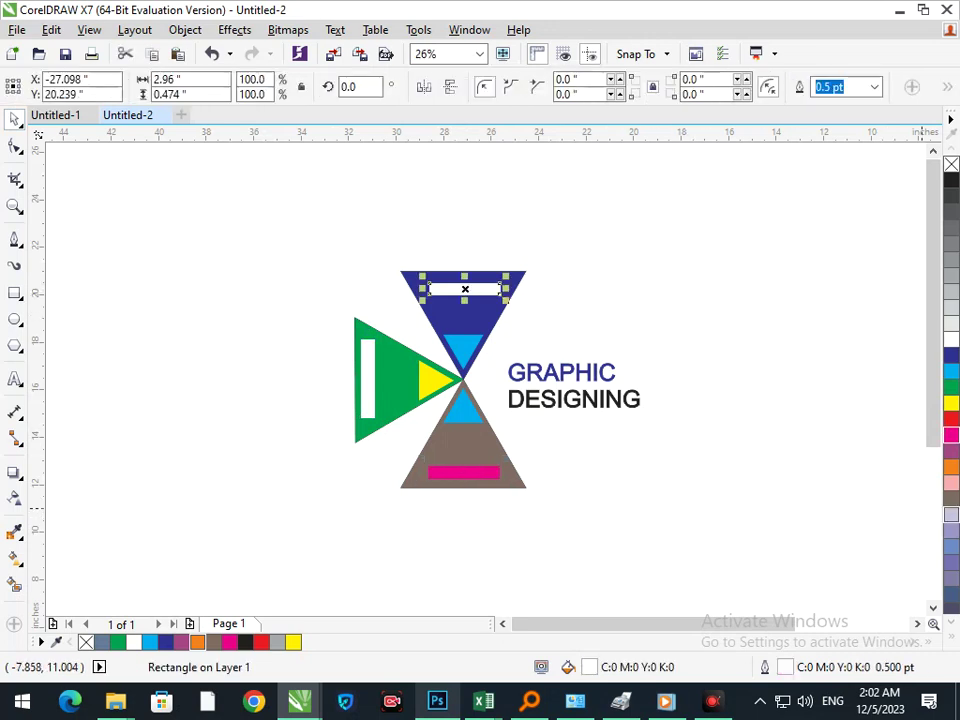
{"action": "left_click", "coordinate": [951, 435]}
{"action": "right_click", "coordinate": [951, 435]}
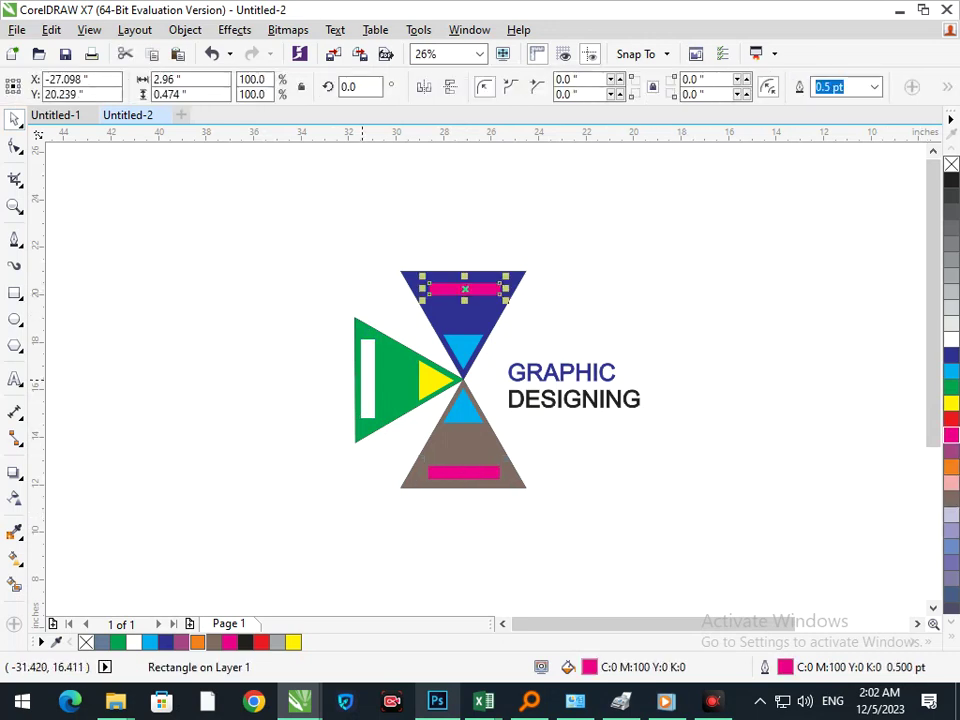
{"action": "left_click", "coordinate": [367, 360]}
{"action": "left_click", "coordinate": [951, 435]}
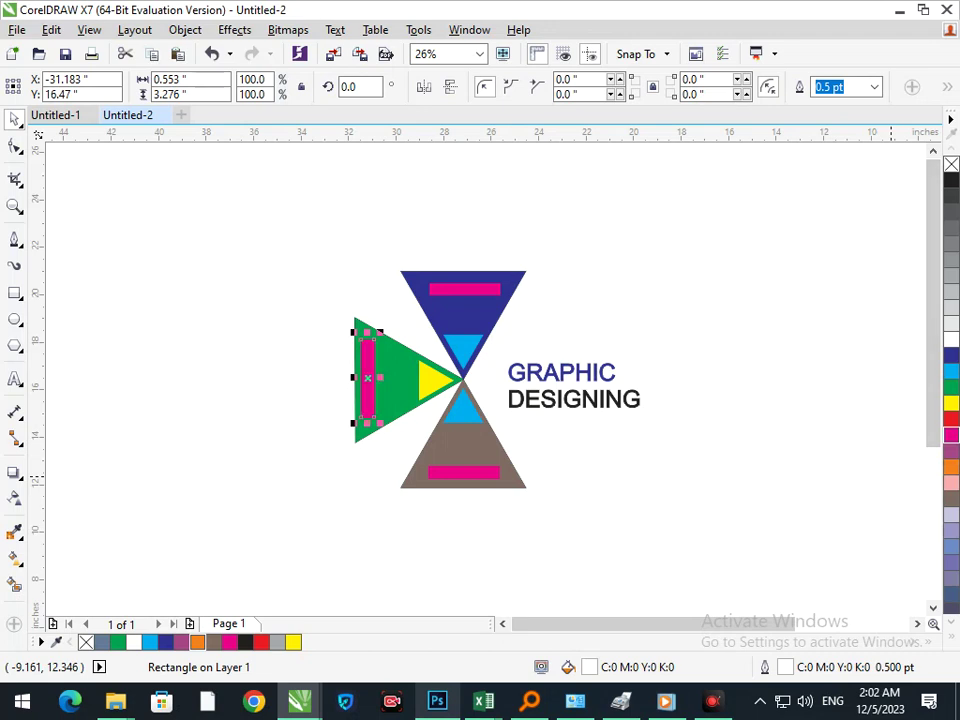
{"action": "right_click", "coordinate": [951, 435]}
{"action": "left_click", "coordinate": [660, 482]}
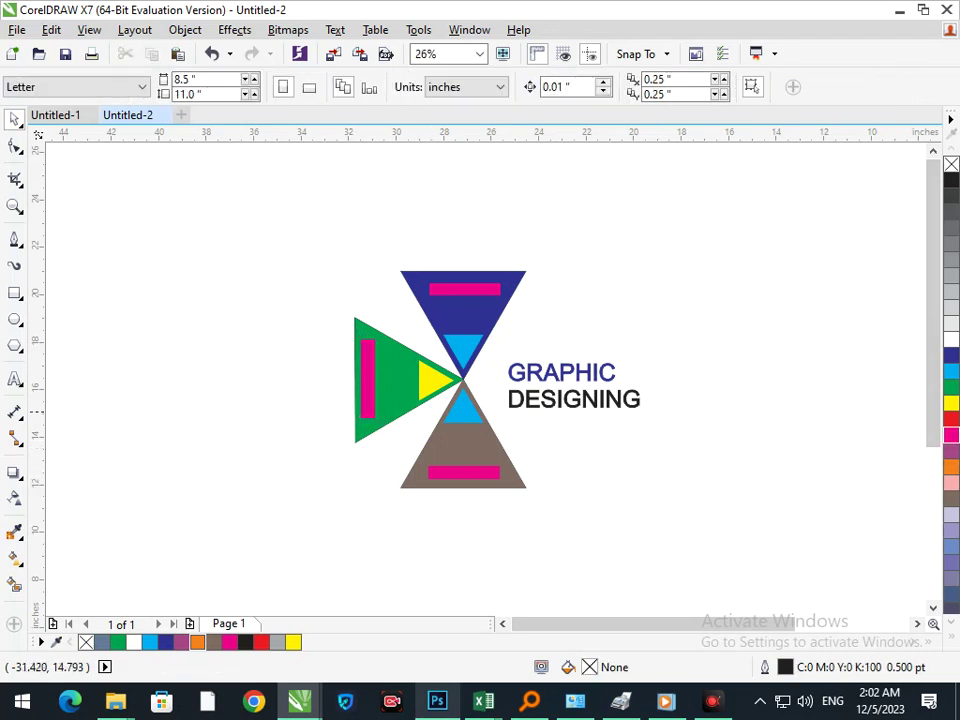
Step: Give each of the three magenta rectangles a cyan fill (C100 M0 Y0 K0) and matching outline
{"action": "left_click", "coordinate": [364, 404]}
{"action": "left_click", "coordinate": [951, 371]}
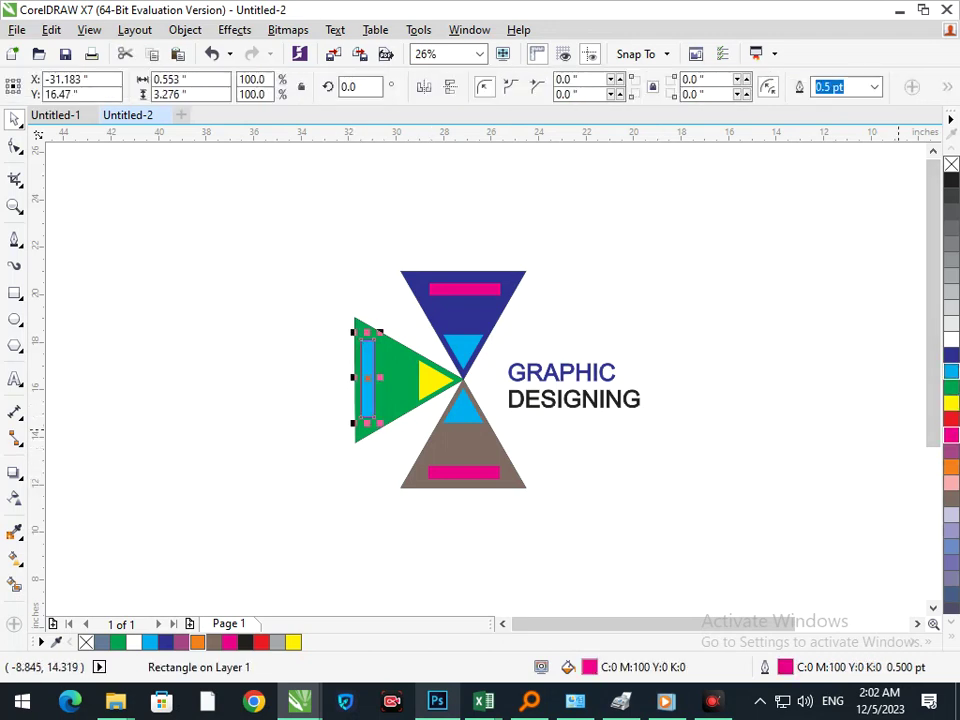
{"action": "right_click", "coordinate": [951, 371]}
{"action": "left_click", "coordinate": [462, 492]}
{"action": "left_click", "coordinate": [473, 472]}
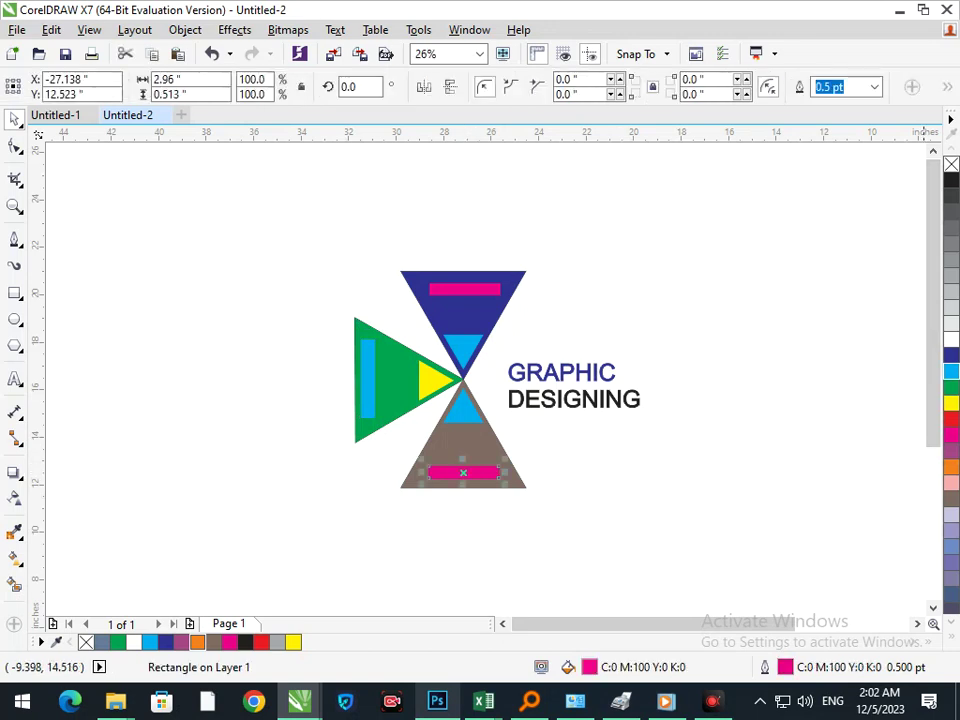
{"action": "left_click", "coordinate": [951, 370]}
{"action": "right_click", "coordinate": [951, 371]}
{"action": "left_click", "coordinate": [718, 467]}
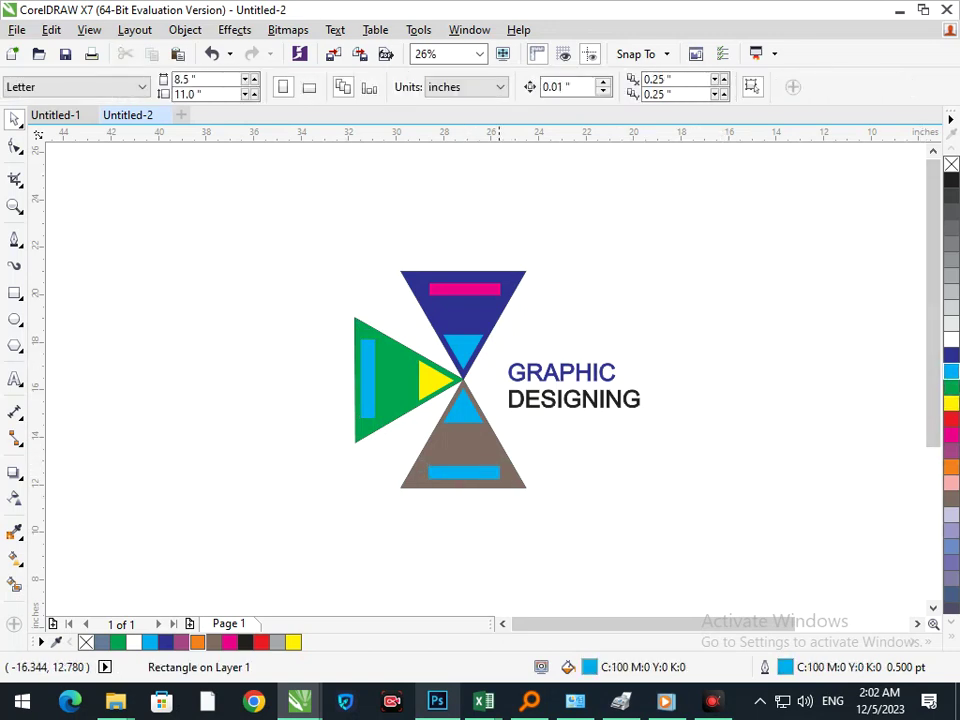
{"action": "left_click", "coordinate": [472, 290]}
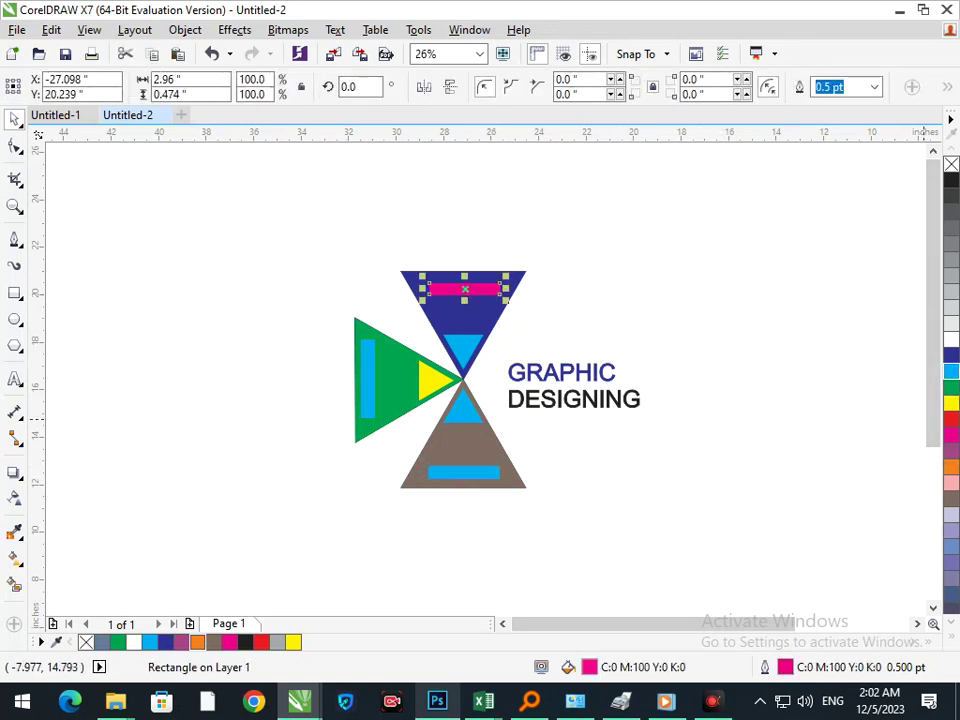
{"action": "left_click", "coordinate": [951, 370]}
{"action": "key", "text": "Escape"}
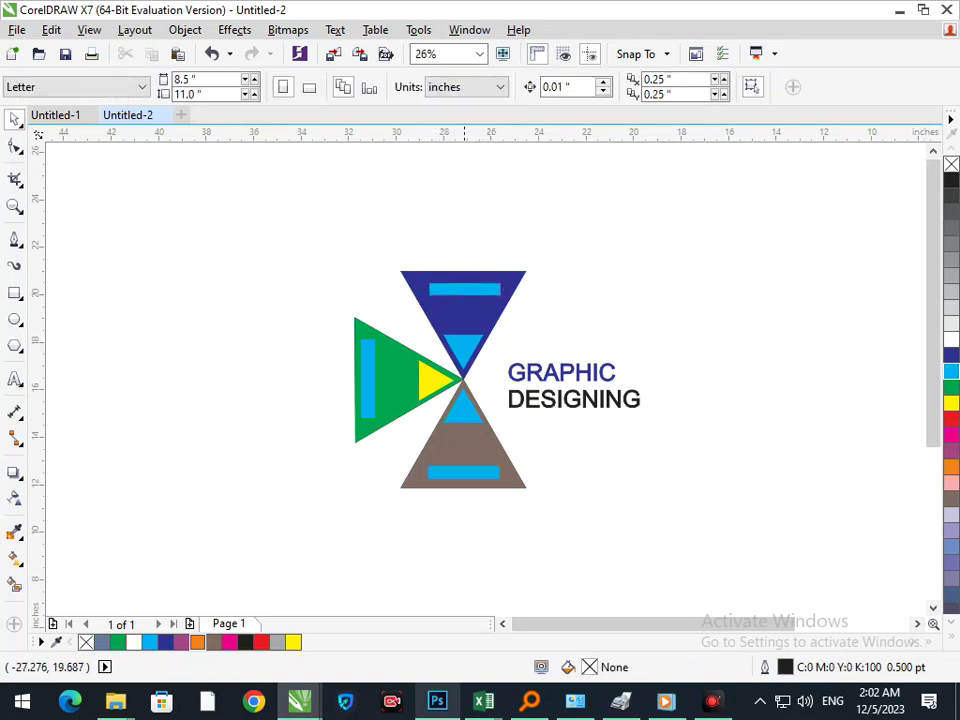
Step: Select the three cyan rectangles together and give them an orange fill
{"action": "left_click", "coordinate": [466, 289]}
{"action": "left_click", "coordinate": [455, 471]}
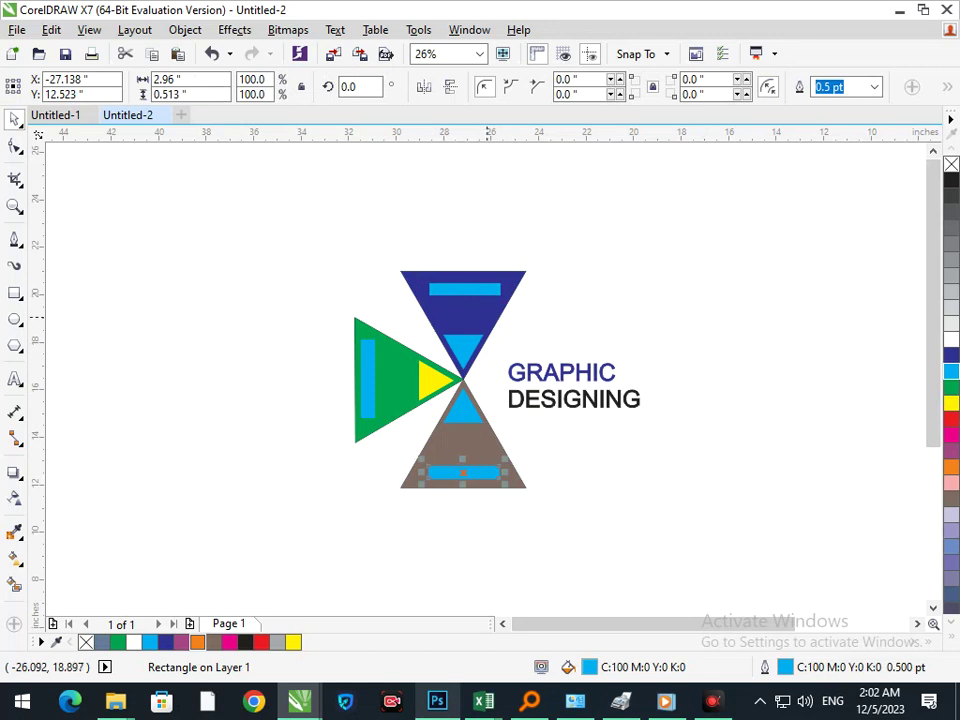
{"action": "left_click", "coordinate": [475, 290], "text": "shift"}
{"action": "left_click", "coordinate": [368, 380], "text": "shift"}
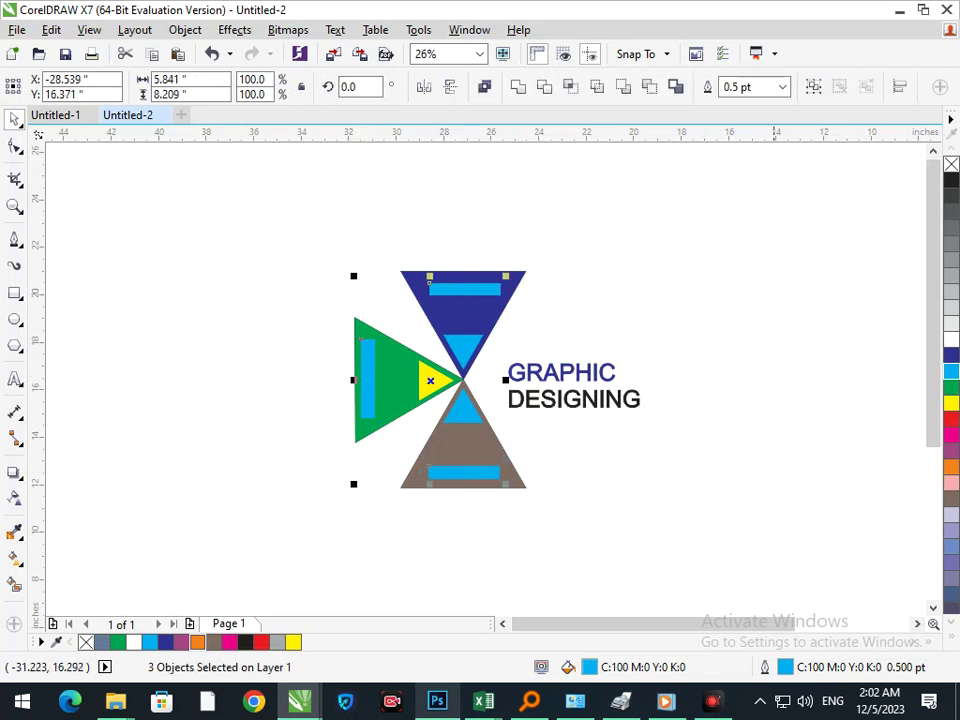
{"action": "left_click", "coordinate": [951, 466]}
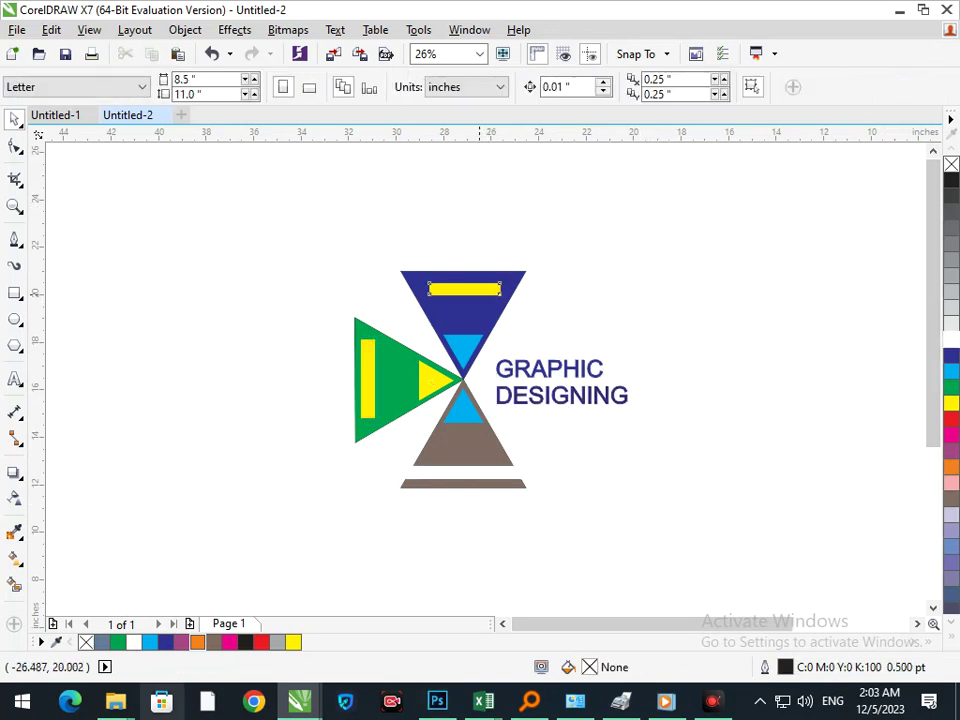
Step: Widen the yellow bar in the blue triangle past both slanted sides and recolour it white to form a gap
{"action": "left_click", "coordinate": [479, 293]}
{"action": "left_click", "coordinate": [385, 288]}
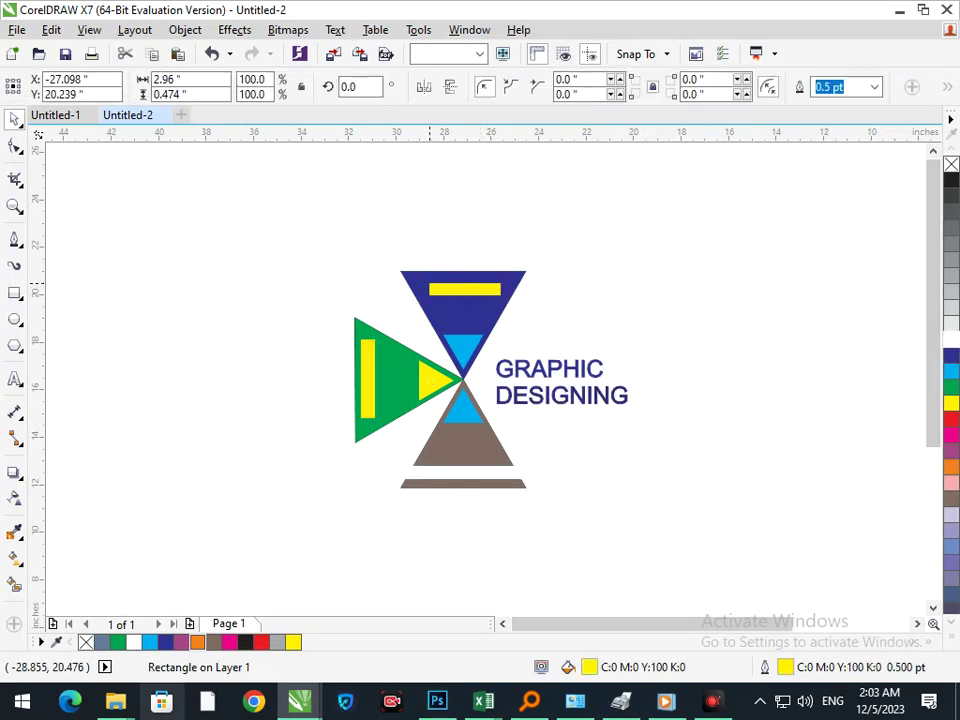
{"action": "left_click", "coordinate": [439, 290]}
{"action": "left_click_drag", "start_coordinate": [430, 289], "coordinate": [385, 289]}
{"action": "key", "text": "Delete"}
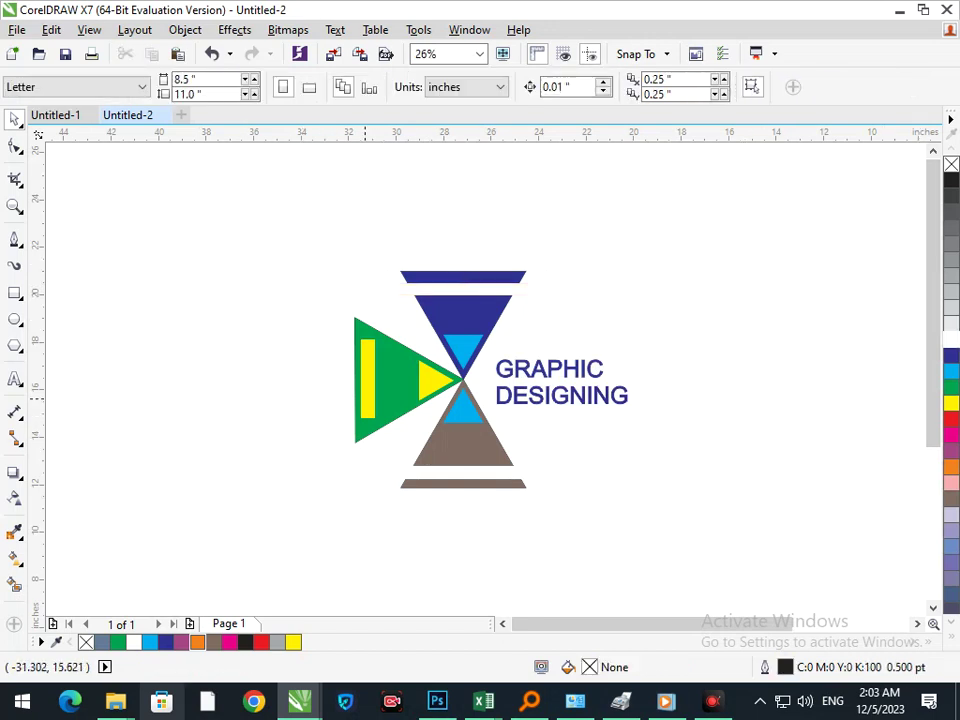
Step: Stretch the green triangle's yellow vertical bar symmetrically to about 7.38 inches high and recolour it white
{"action": "left_click", "coordinate": [364, 398]}
{"action": "left_click_drag", "start_coordinate": [367, 423], "coordinate": [367, 466]}
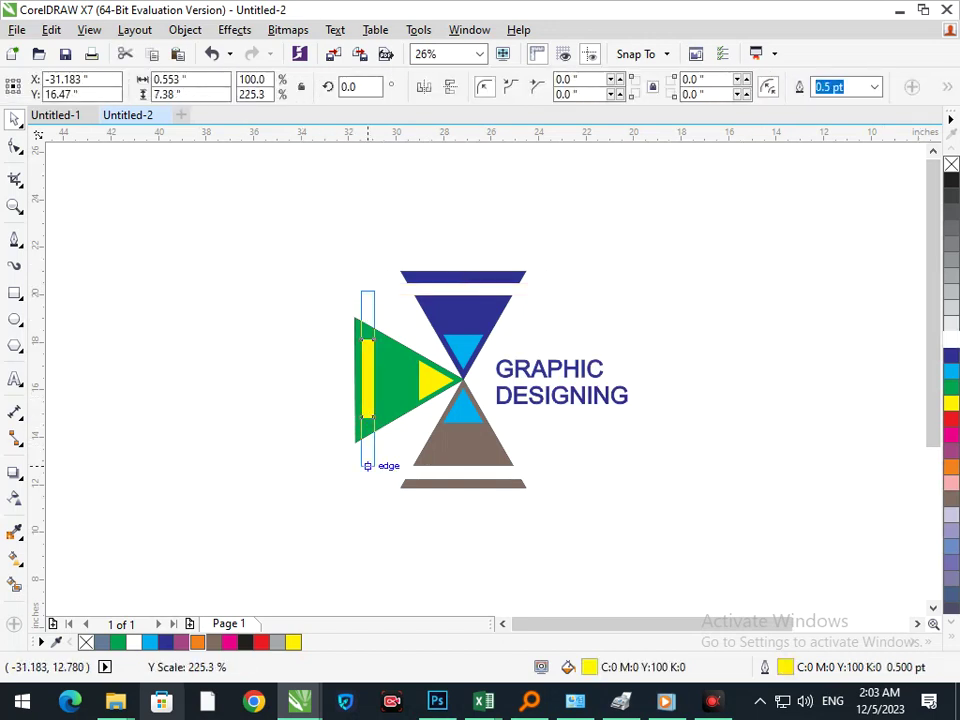
{"action": "left_click", "coordinate": [951, 339]}
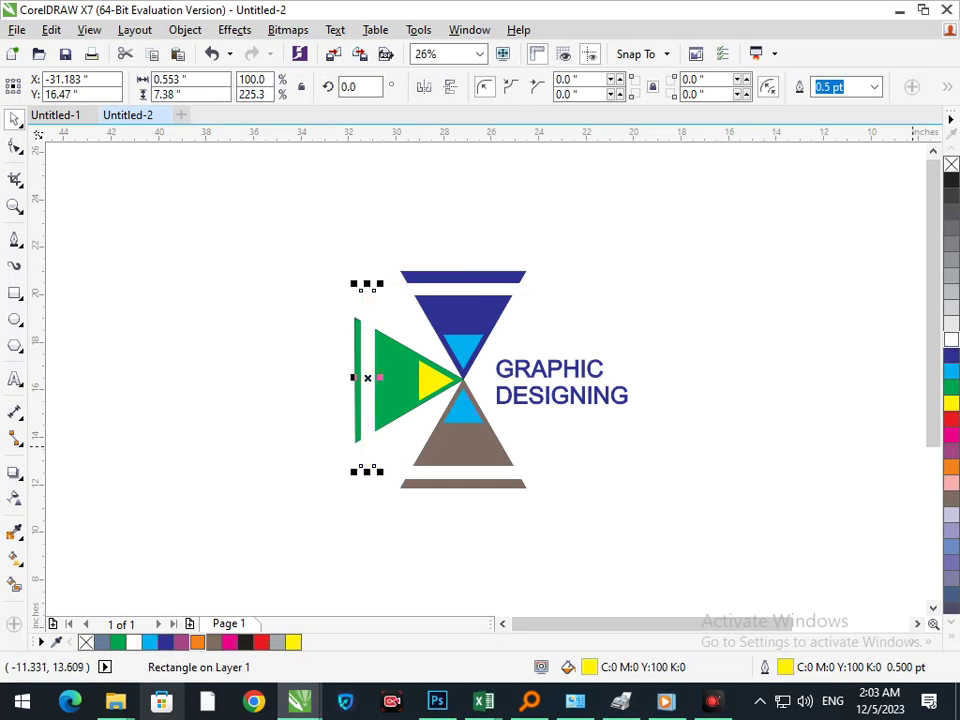
{"action": "left_click", "coordinate": [783, 465]}
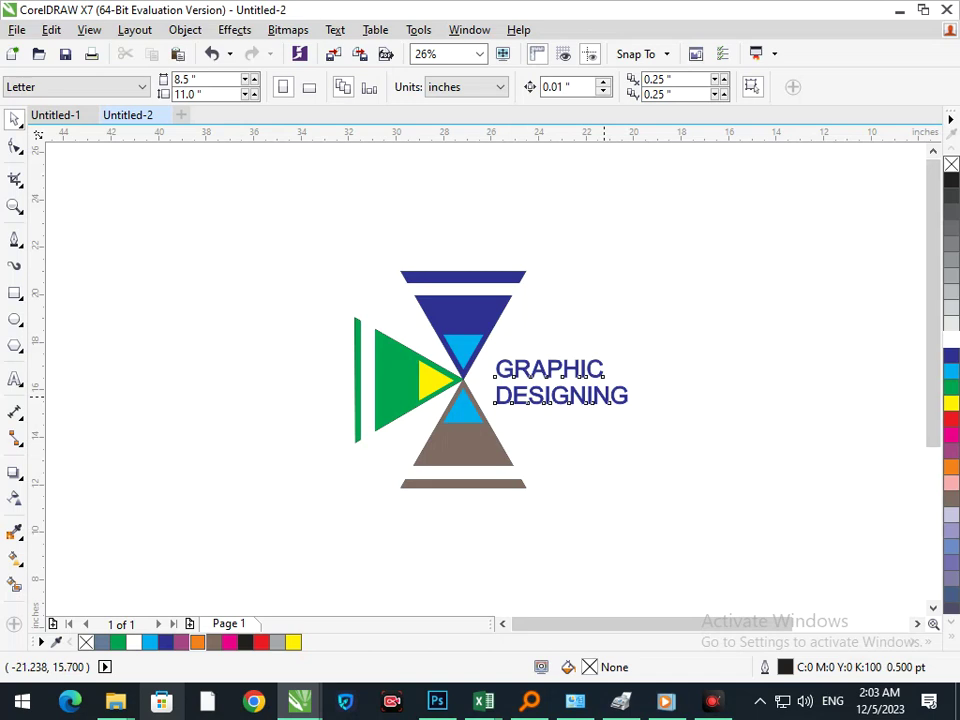
Step: Recolour only the word DESIGNING in the logo text with a green fill and matching green outline
{"action": "double_click", "coordinate": [604, 397]}
{"action": "left_click_drag", "start_coordinate": [629, 396], "coordinate": [482, 387]}
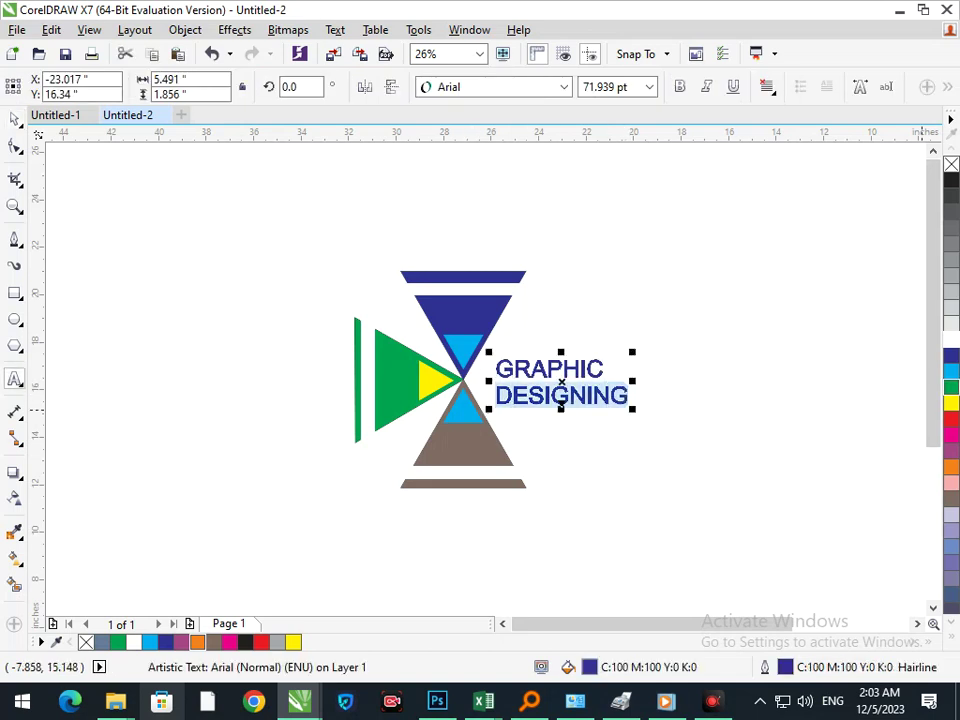
{"action": "left_click", "coordinate": [951, 387]}
{"action": "right_click", "coordinate": [951, 387]}
{"action": "left_click", "coordinate": [14, 119]}
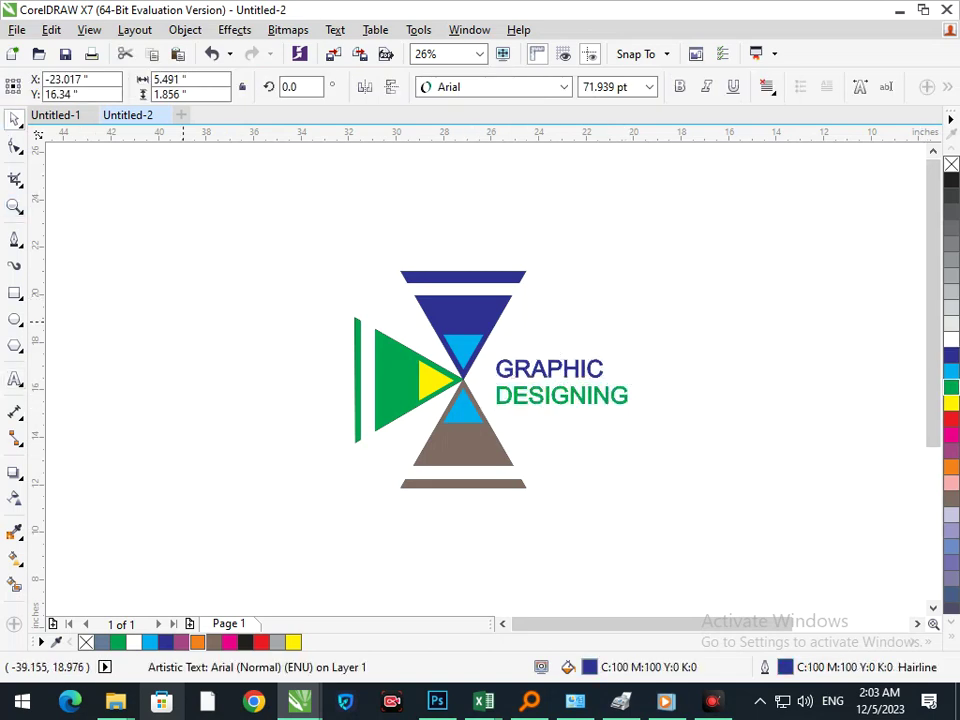